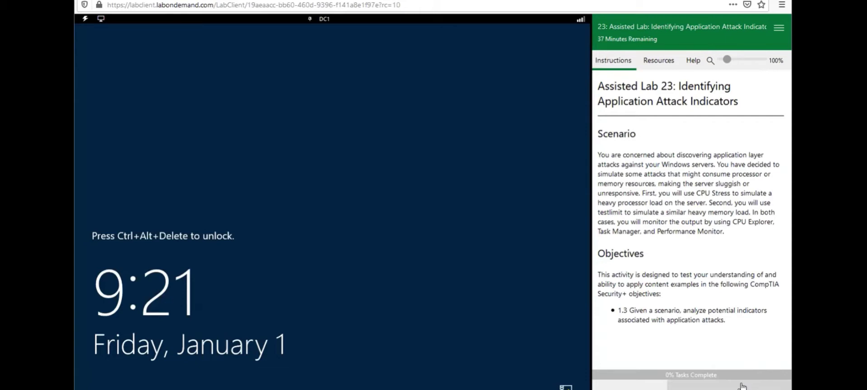
Advance the lab guide to the first exercise and sign in to the DC1 VM with the Administrator account password.
click(741, 386)
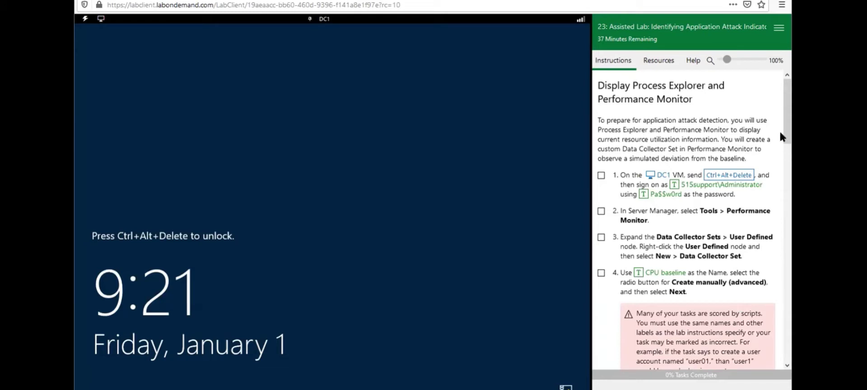
scroll(774, 138, down, 2)
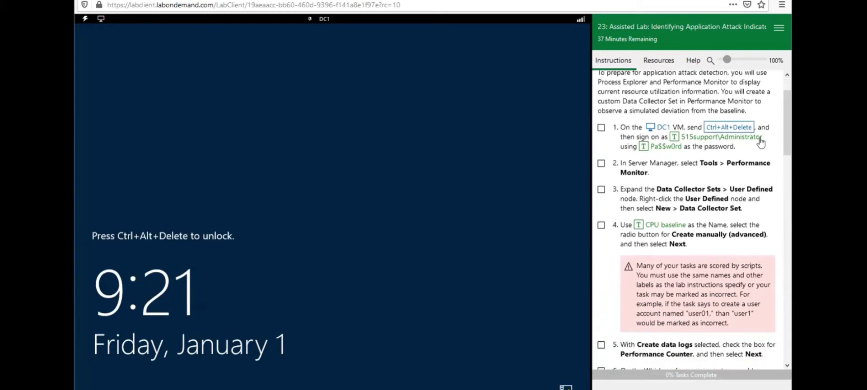
click(717, 129)
drag(605, 73, 664, 79)
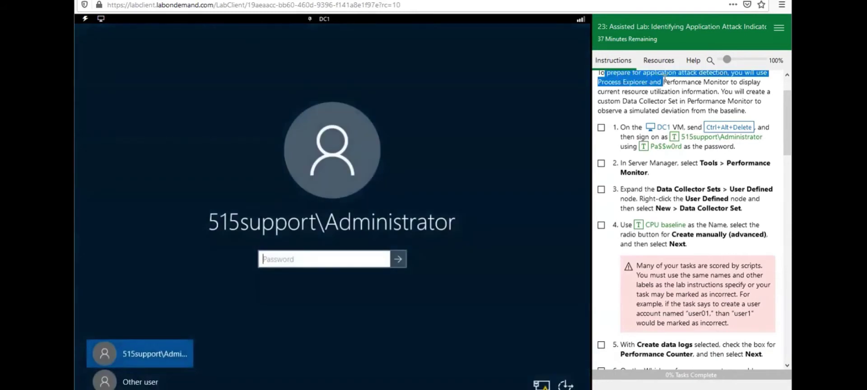
click(681, 102)
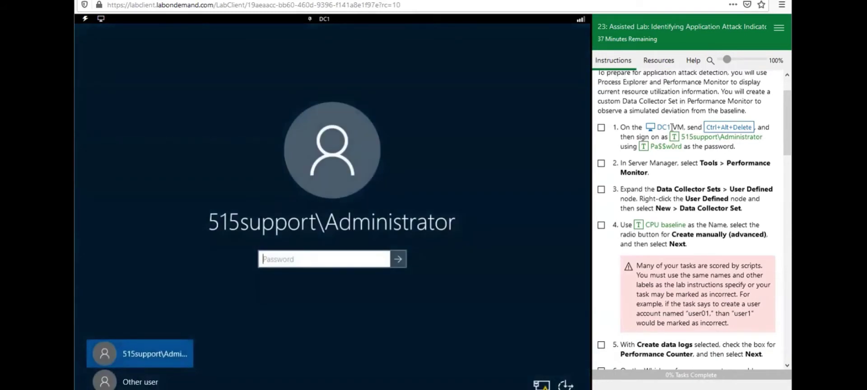
click(646, 147)
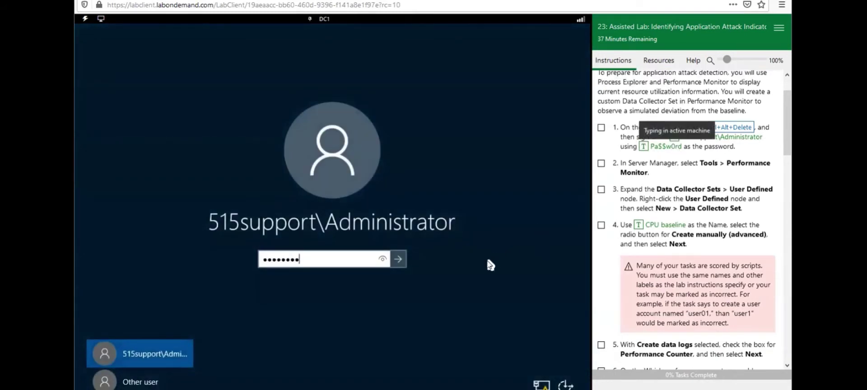
click(399, 260)
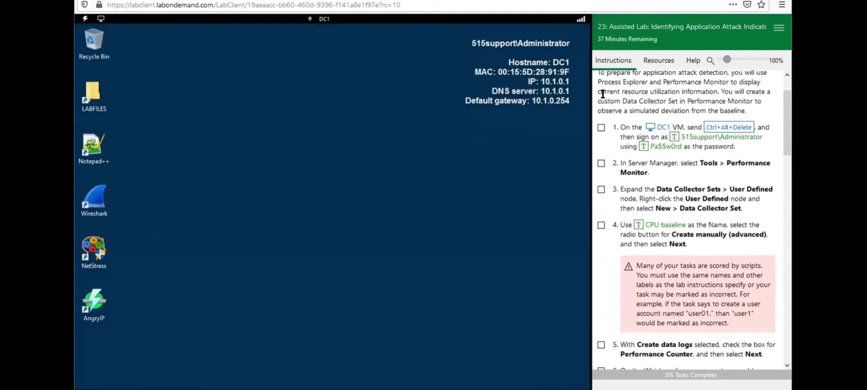
Launch Performance Monitor from Server Manager.
drag(605, 91, 715, 93)
click(715, 94)
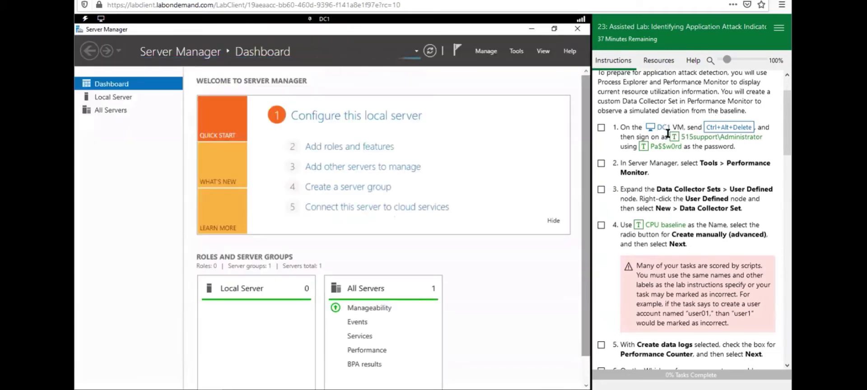
click(516, 51)
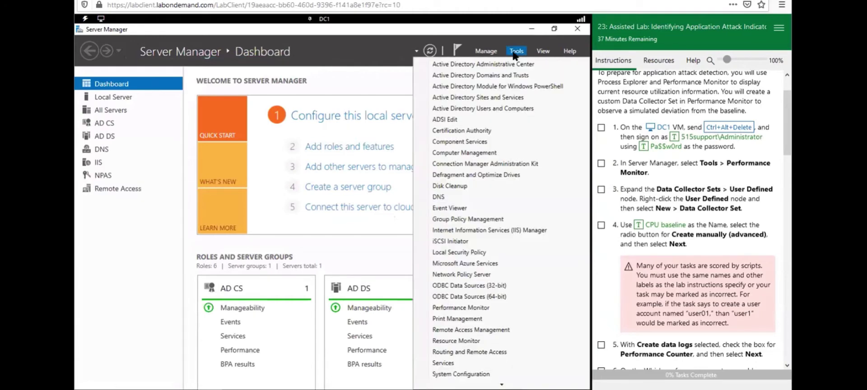
click(484, 307)
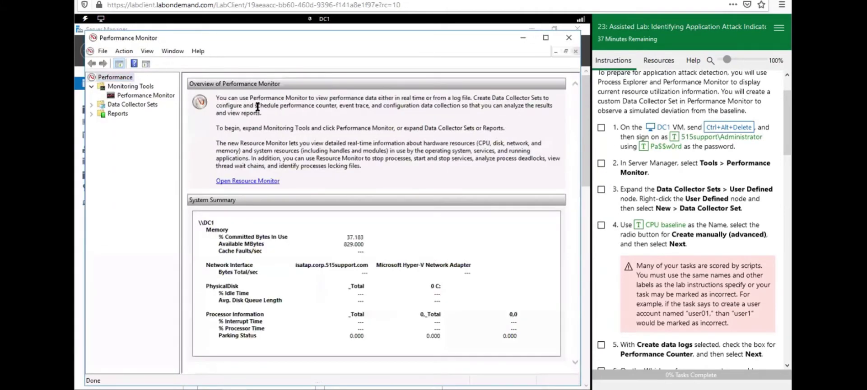
Start creating a new data collector set in the User Defined node of Data Collector Sets.
click(89, 105)
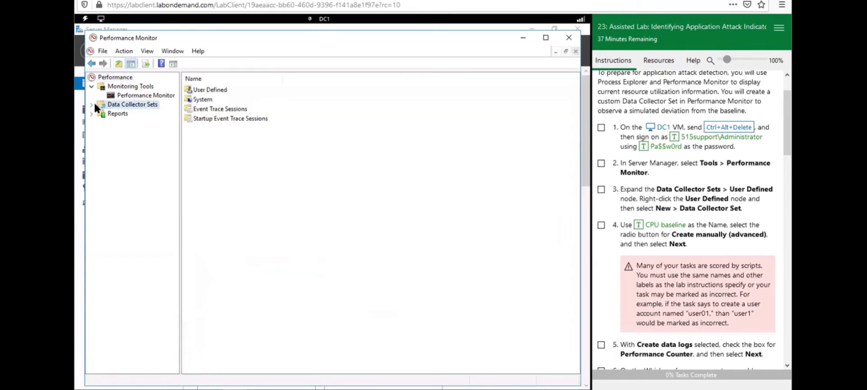
click(90, 105)
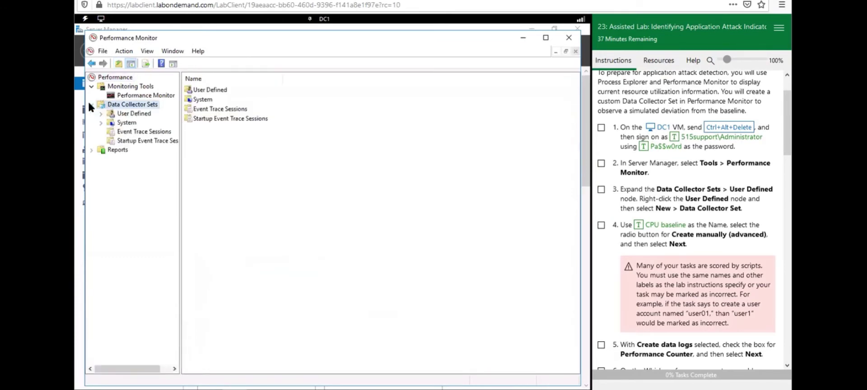
click(117, 115)
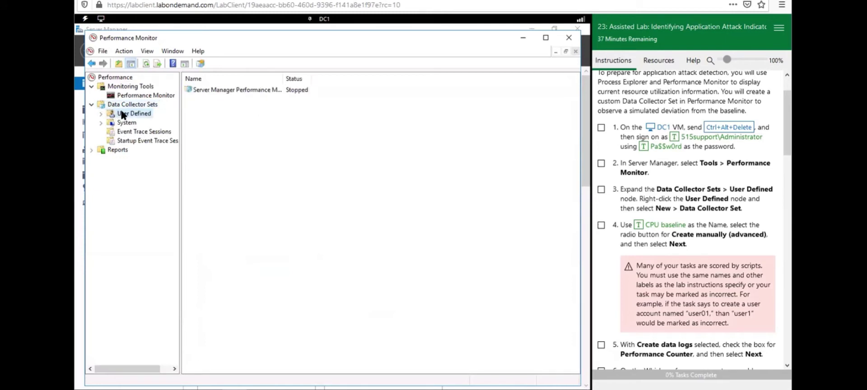
right_click(122, 115)
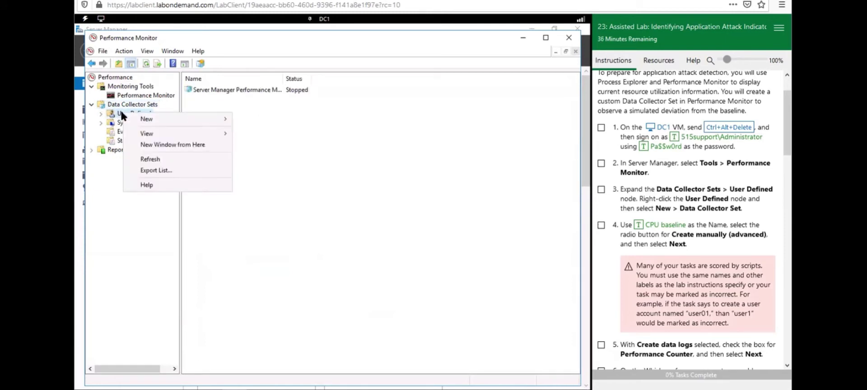
mouse_move(147, 121)
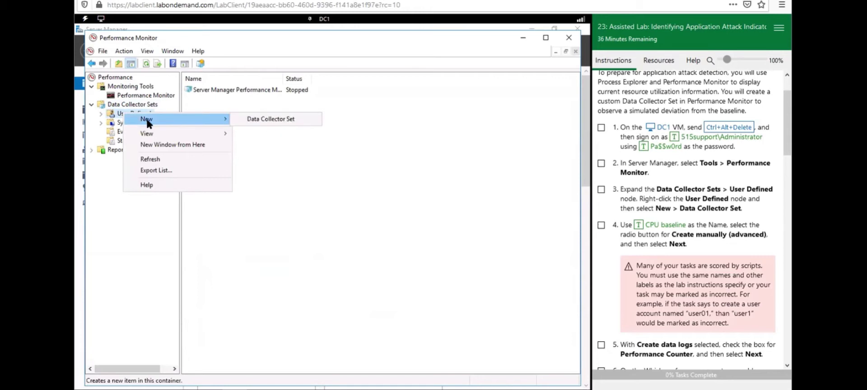
click(272, 120)
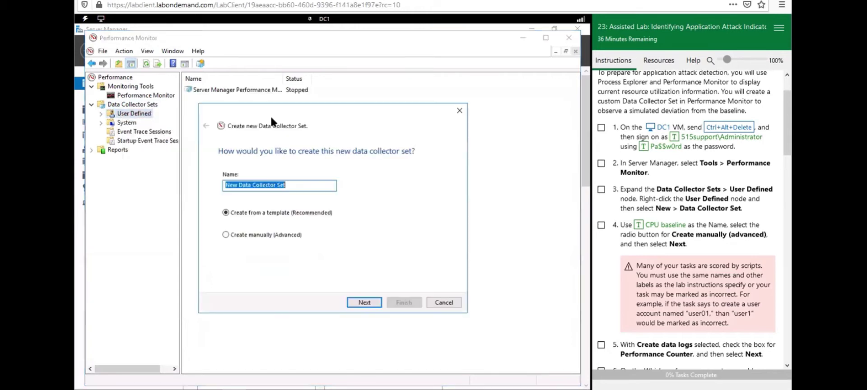
Name the collector set CPU baseline, choose manual (advanced) creation, and include performance counter data logs.
click(638, 225)
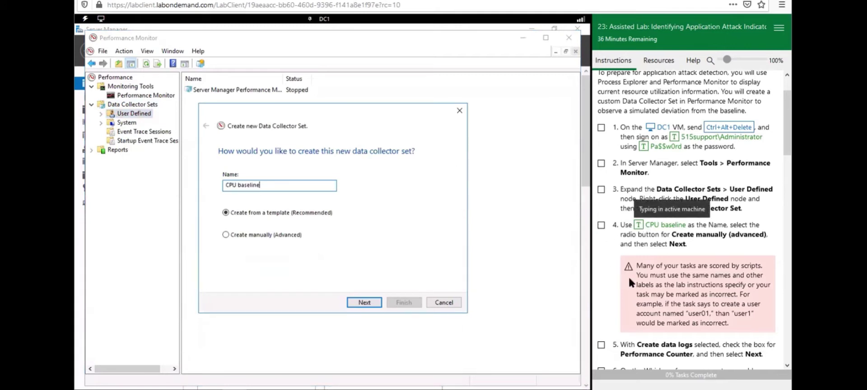
scroll(628, 281, down, 5)
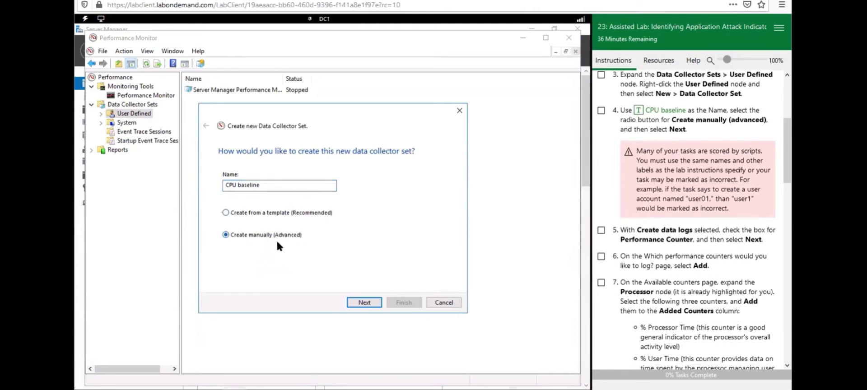
click(369, 302)
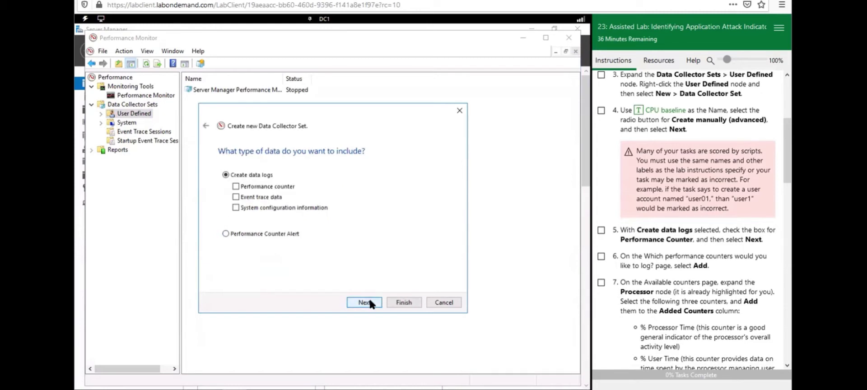
click(252, 188)
click(363, 303)
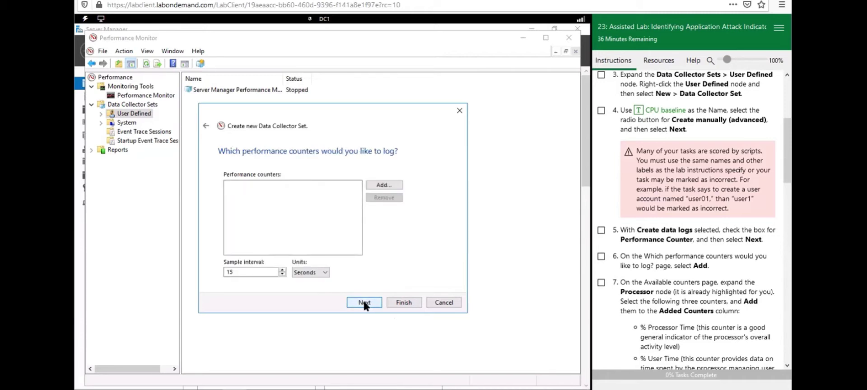
Add the Processor object's % Processor Time counter for the _Total instance to the counters to log.
click(383, 186)
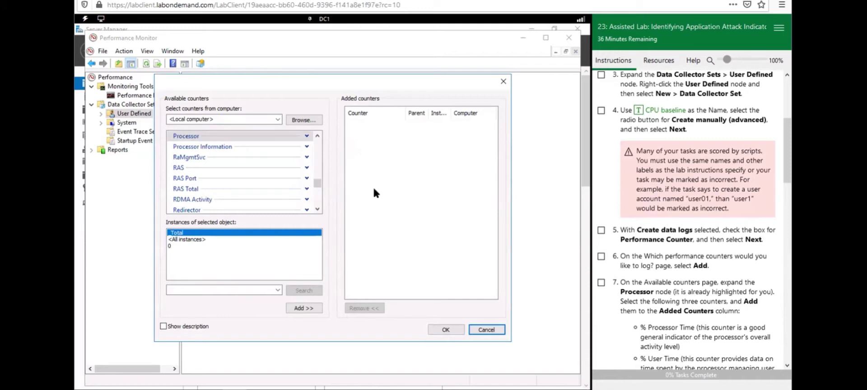
click(306, 136)
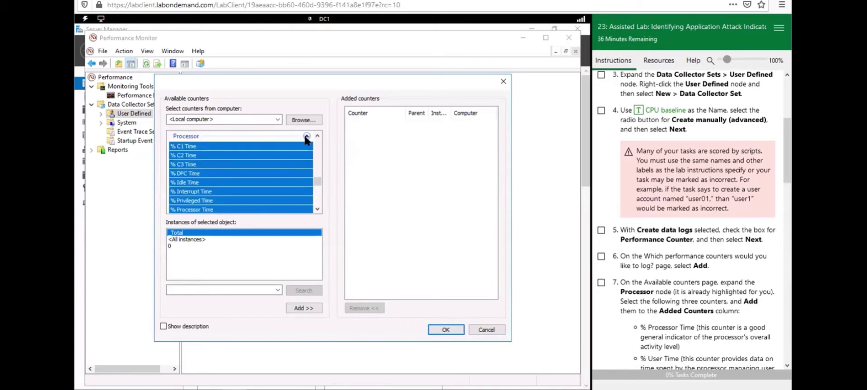
scroll(273, 182, up, 2)
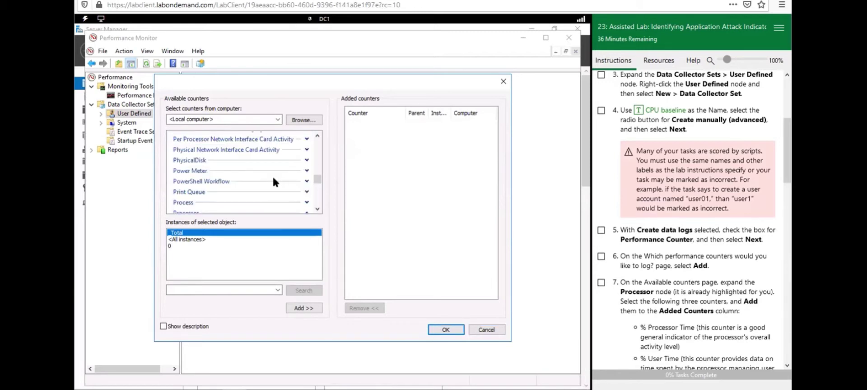
scroll(273, 182, down, 2)
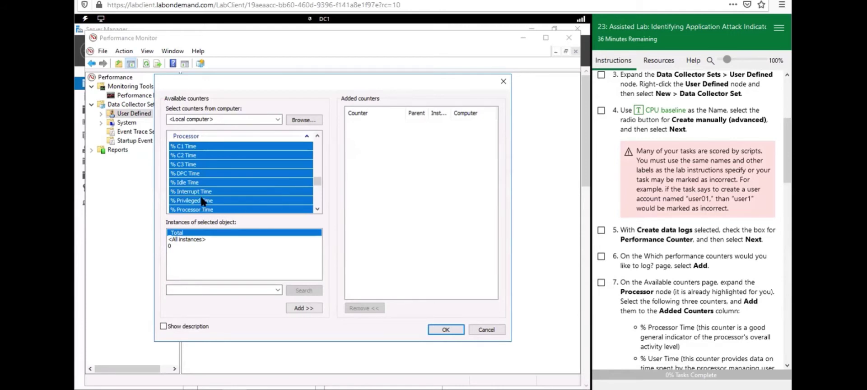
click(201, 208)
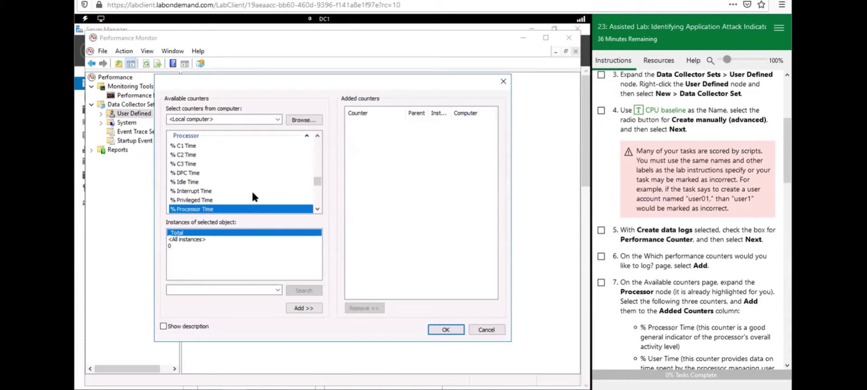
scroll(253, 193, down, 3)
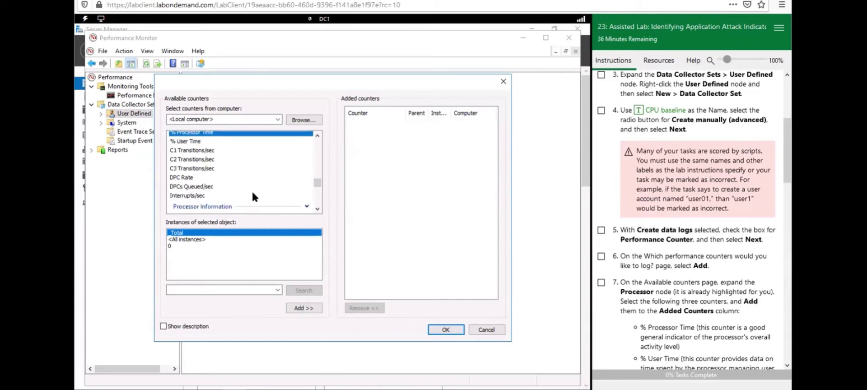
click(293, 306)
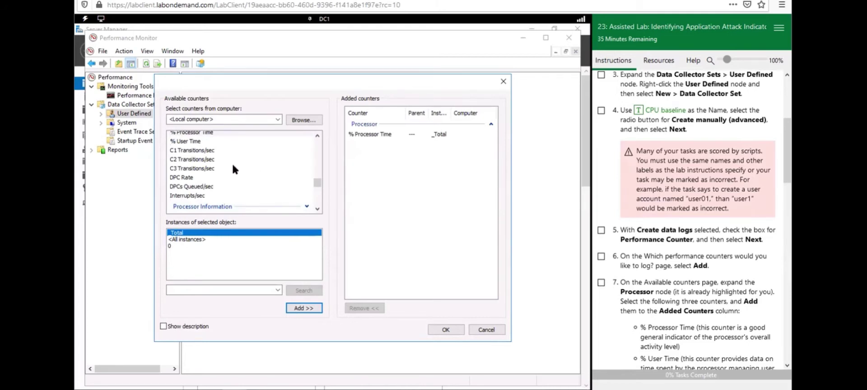
Add the % User Time and Interrupts/sec processor counters for the _Total instance.
click(196, 142)
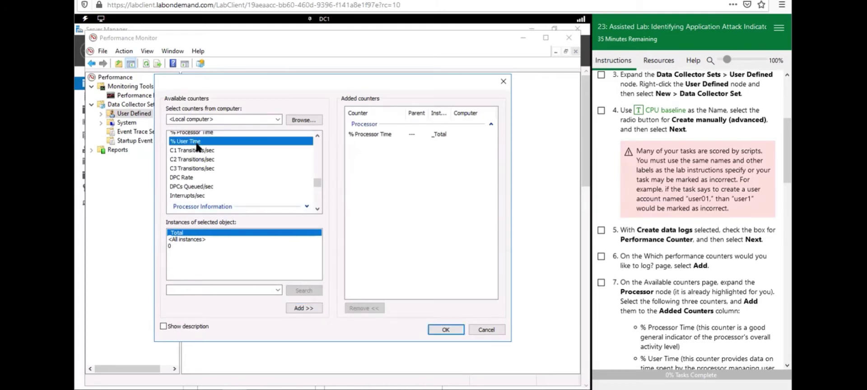
click(303, 308)
scroll(732, 324, down, 3)
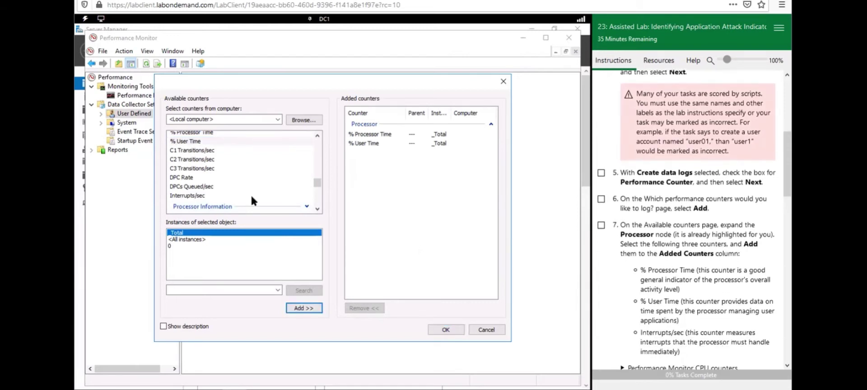
click(195, 195)
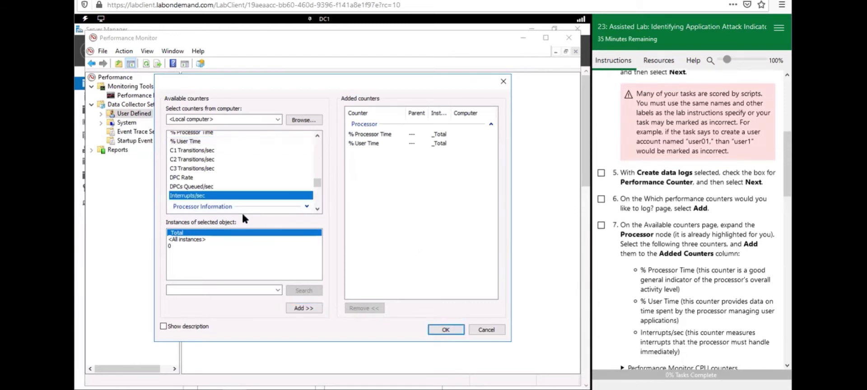
click(311, 307)
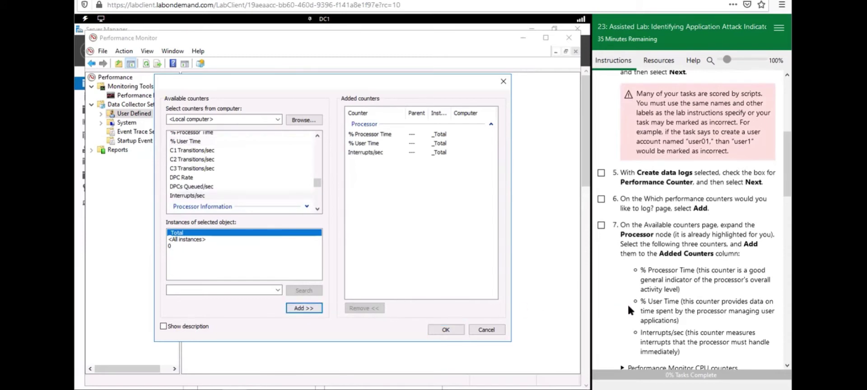
Compare the added counters with the lab guide's reference image, then accept them and proceed to the data save location.
scroll(627, 303, down, 6)
click(621, 254)
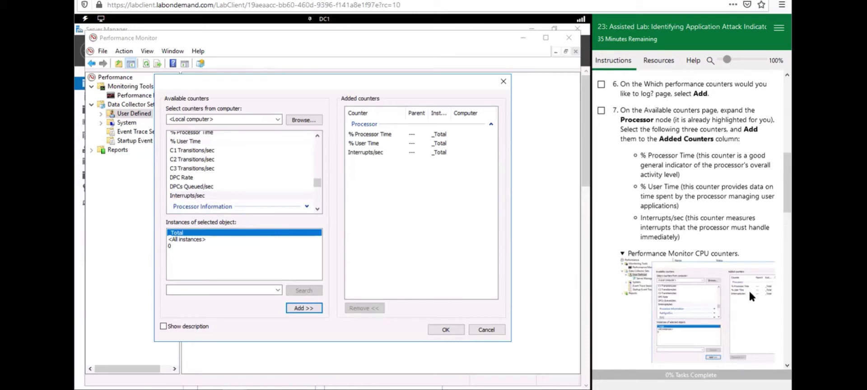
click(622, 255)
scroll(623, 253, down, 3)
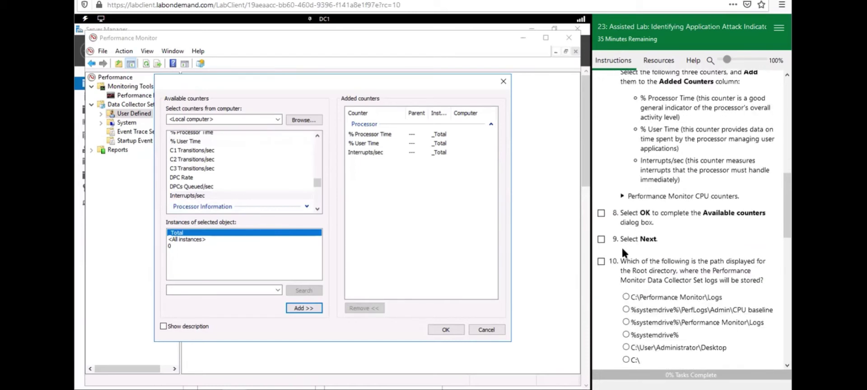
click(442, 329)
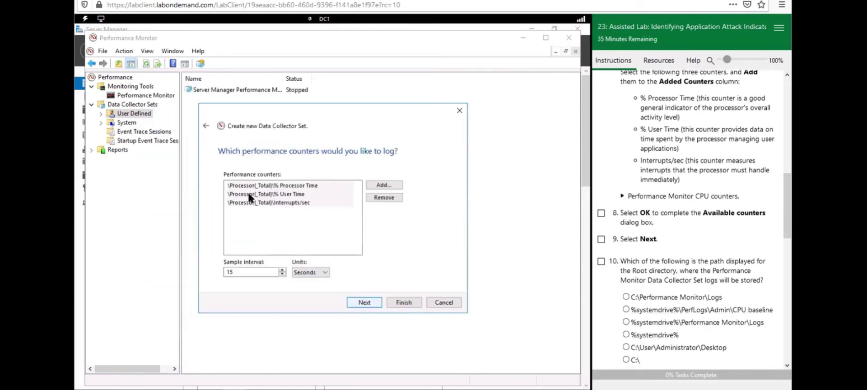
click(362, 302)
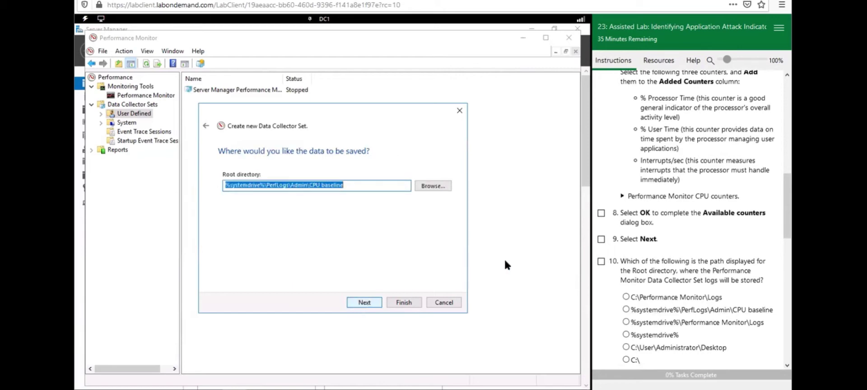
Mark lab tasks 8 and 9 complete, and answer and score question 10 with the root directory %systemdrive%\PerfLogs\Admin\CPU baseline.
click(601, 239)
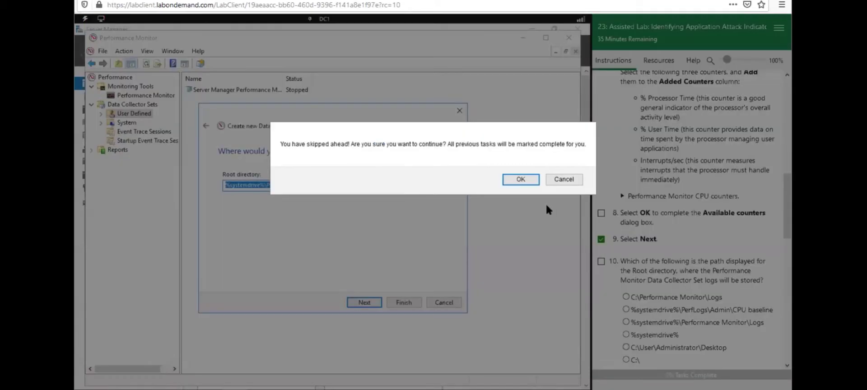
click(521, 179)
scroll(613, 253, down, 3)
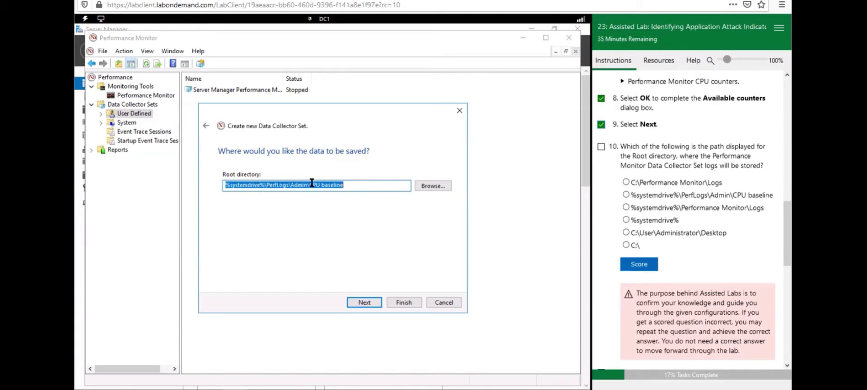
click(627, 193)
click(639, 264)
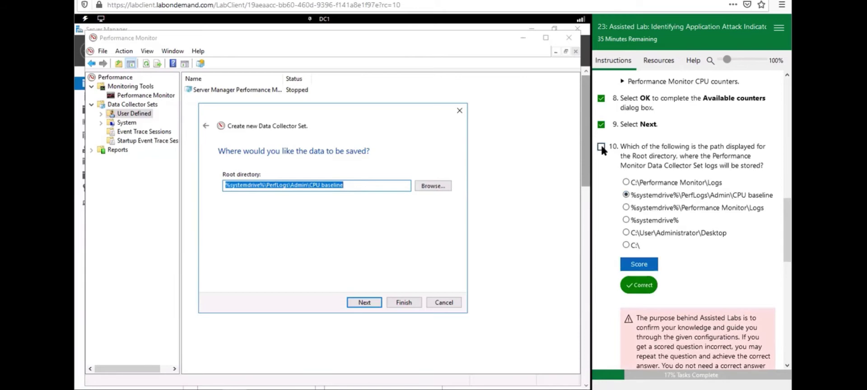
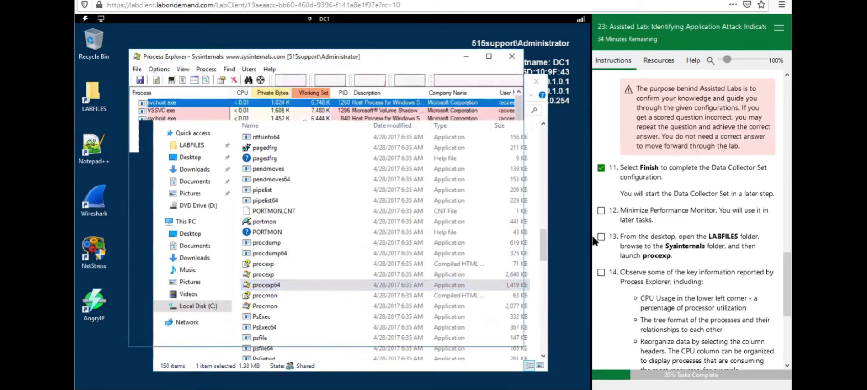
Mark lab task 14 on Process Explorer complete and minimize the Process Explorer and Sysinternals folder windows.
scroll(604, 255, down, 1)
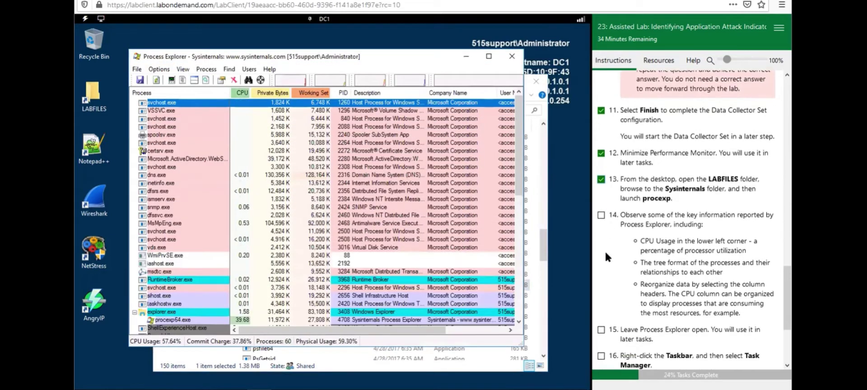
click(599, 215)
scroll(602, 231, down, 2)
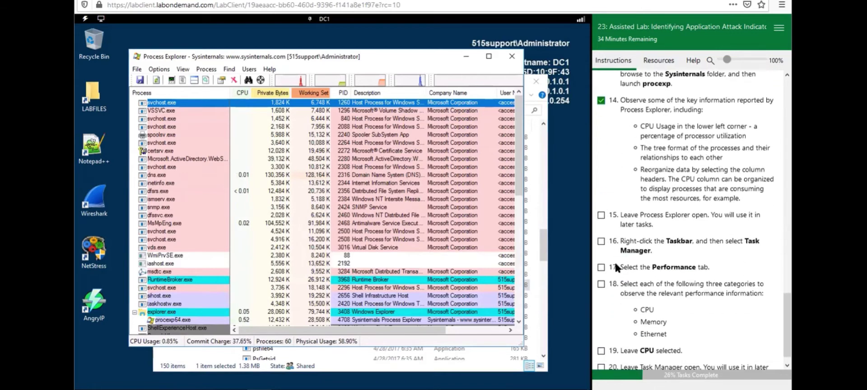
click(466, 59)
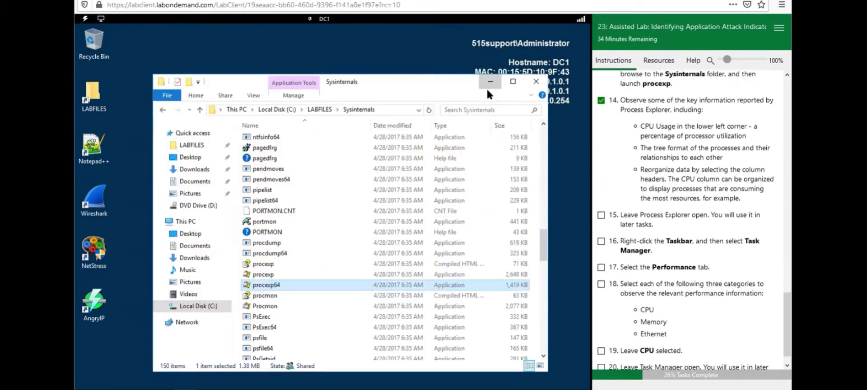
click(488, 78)
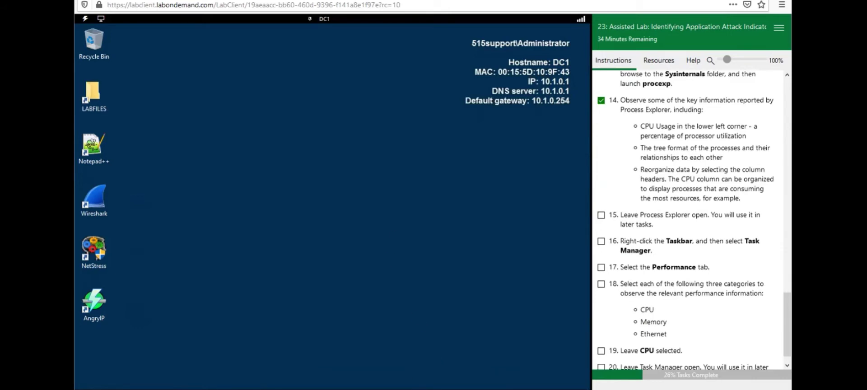
Inspect the CPU, Memory and Ethernet performance in Task Manager, leave CPU selected, and mark lab tasks 15 to 20 complete.
right_click(401, 389)
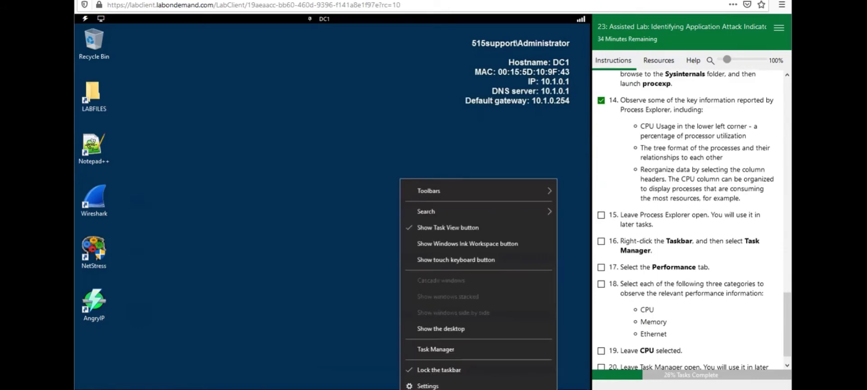
click(436, 351)
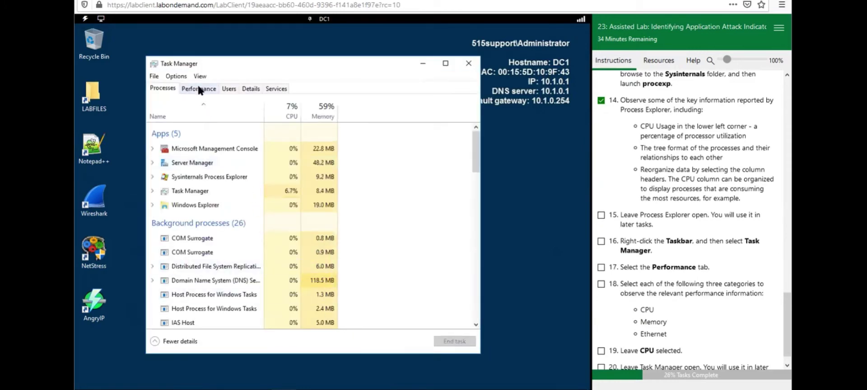
click(199, 89)
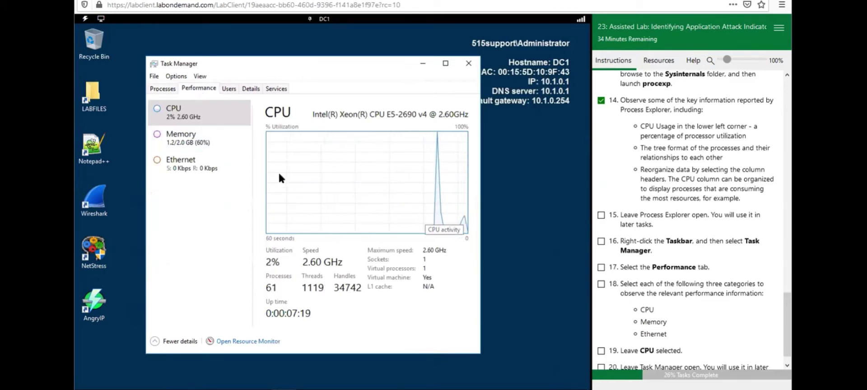
click(176, 141)
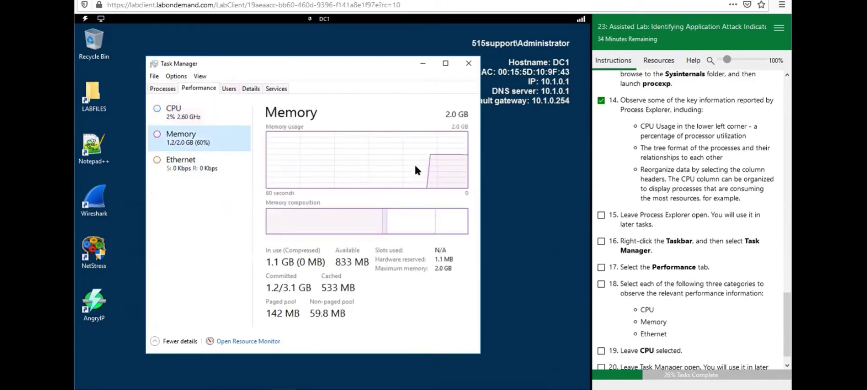
click(188, 164)
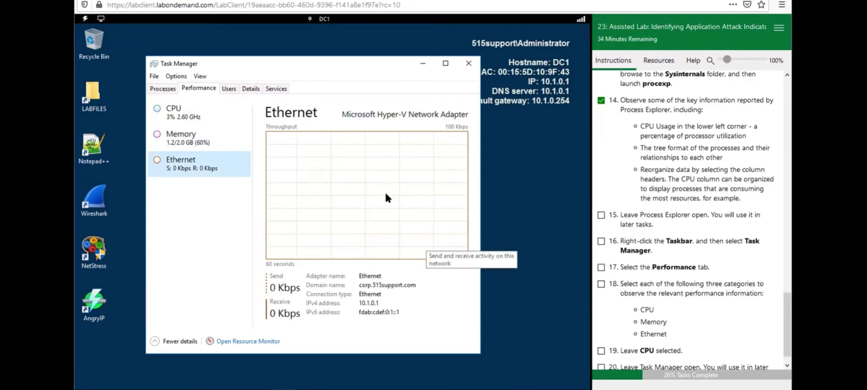
click(181, 115)
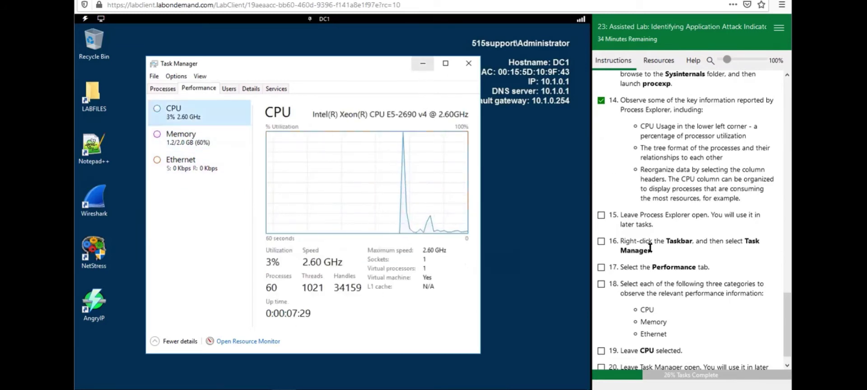
click(601, 284)
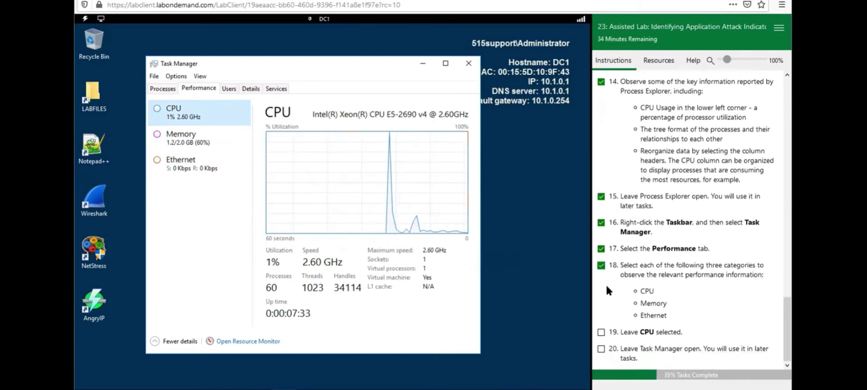
click(601, 348)
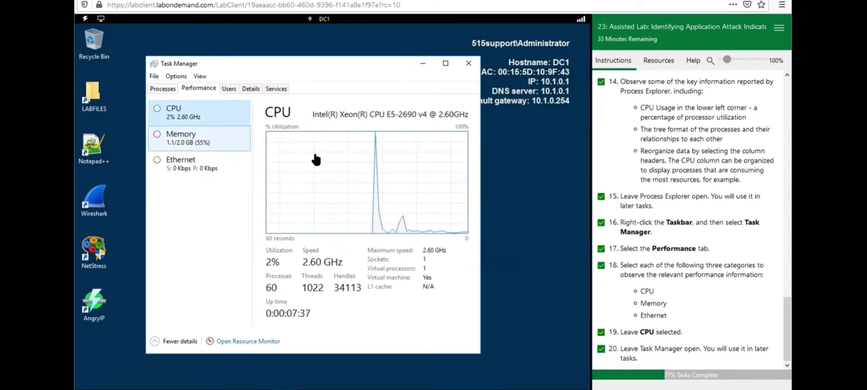
Review the Memory and Ethernet graphs once more, return to the CPU graph and minimize Task Manager.
click(204, 144)
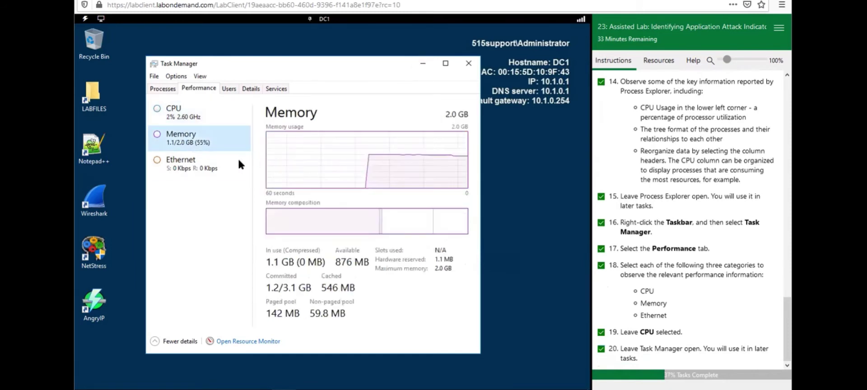
click(189, 173)
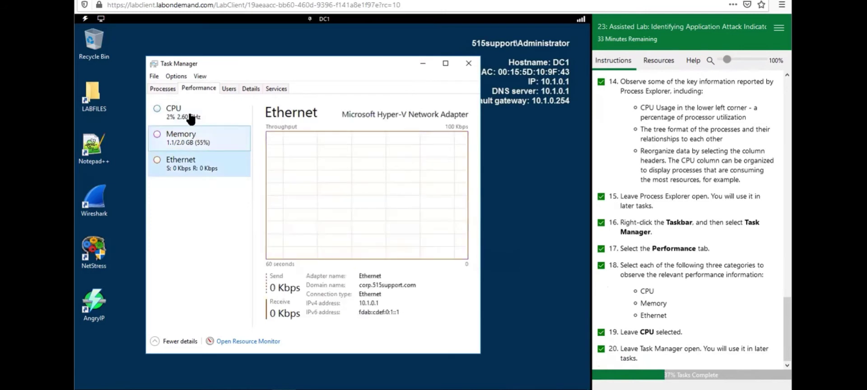
click(188, 119)
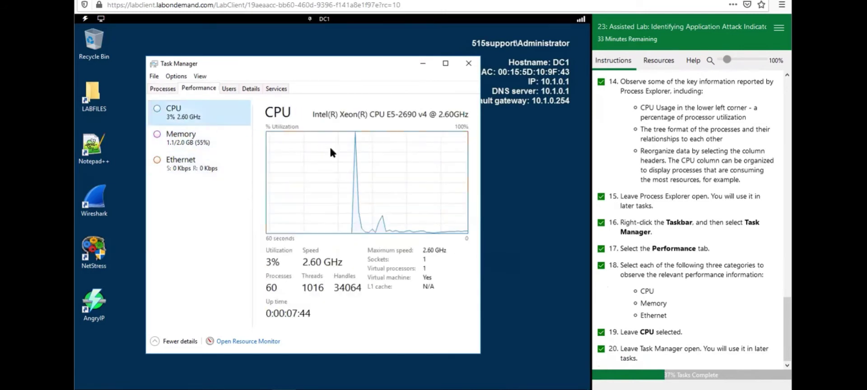
click(422, 63)
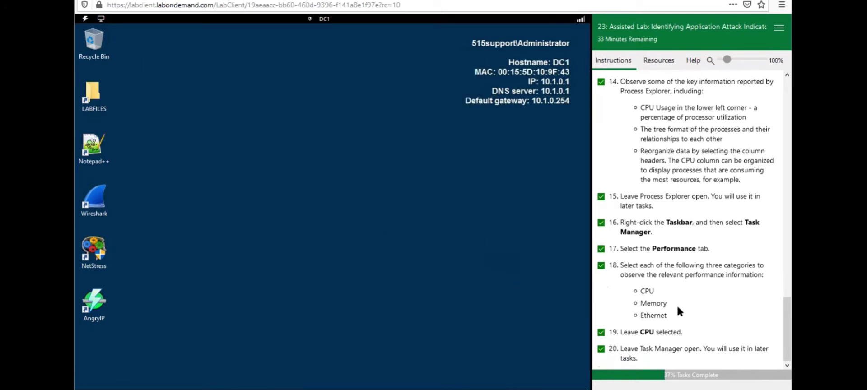
Advance to the lab's Create stress on the CPU section and start the CPU baseline data collector set in Performance Monitor.
click(729, 384)
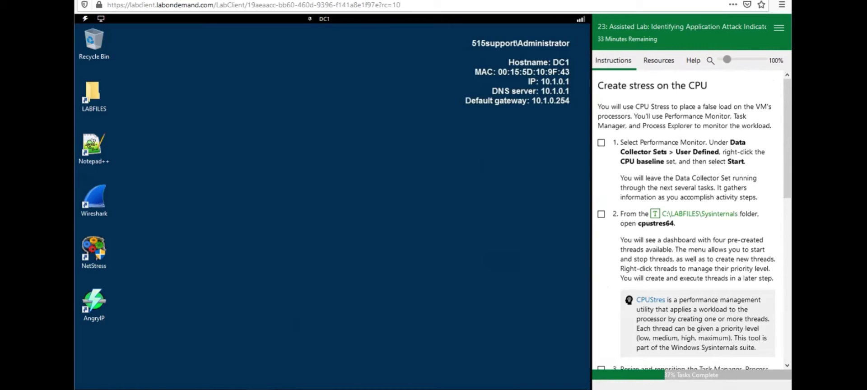
mouse_move(259, 389)
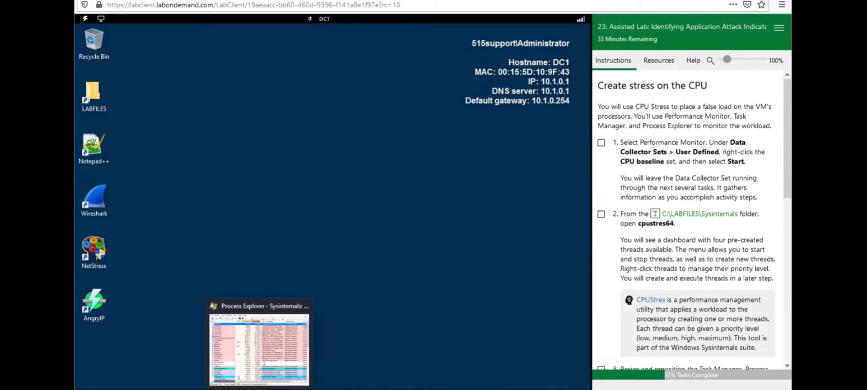
click(234, 389)
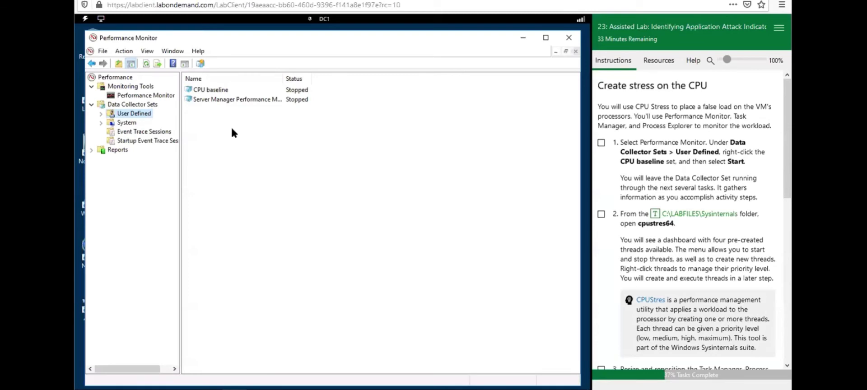
right_click(123, 115)
click(232, 103)
right_click(218, 91)
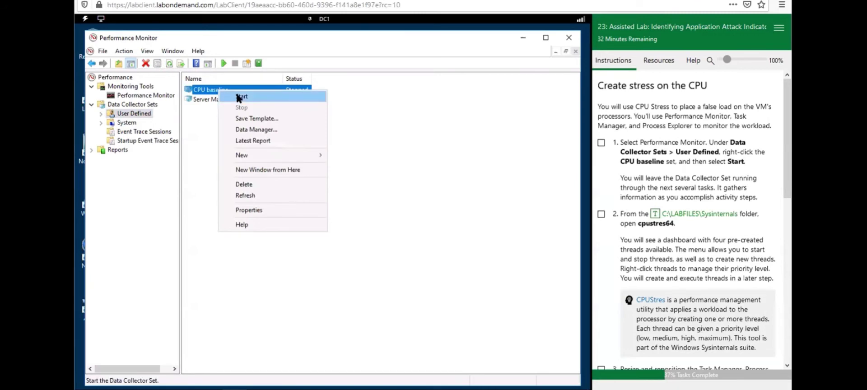
click(239, 96)
key(Return)
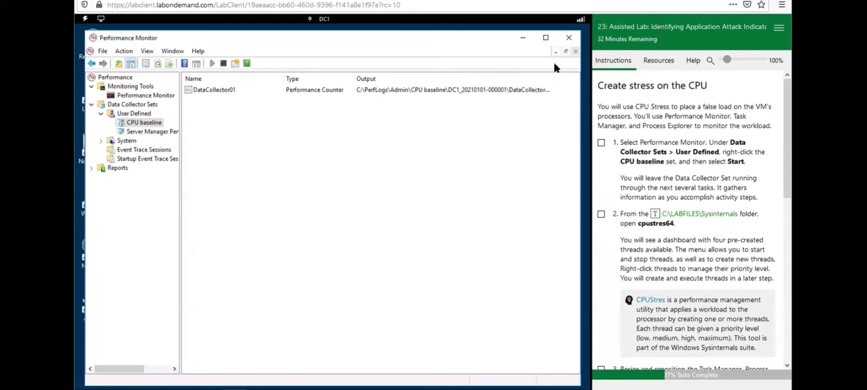
click(521, 38)
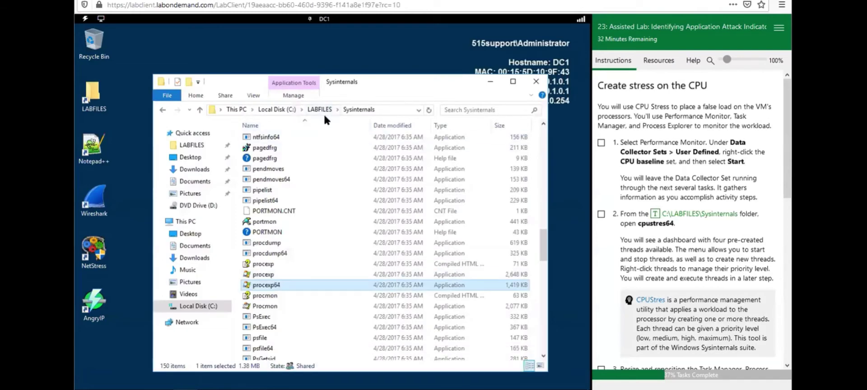
Launch CPUSTRES64 from the Sysinternals folder and mark the lab tasks up to step 2 complete.
scroll(307, 196, up, 15)
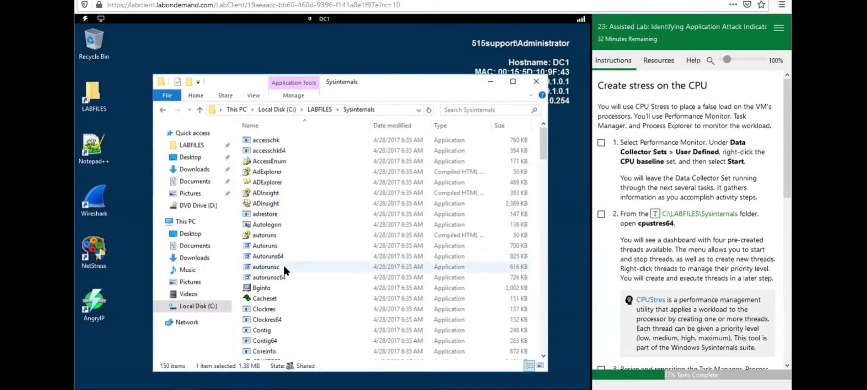
scroll(277, 316, down, 6)
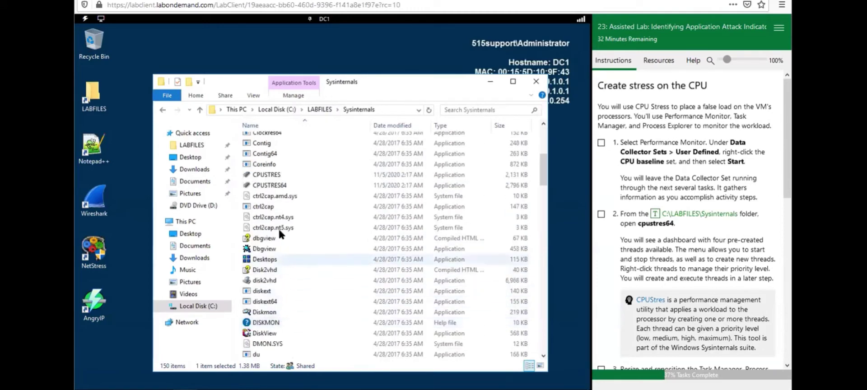
click(271, 185)
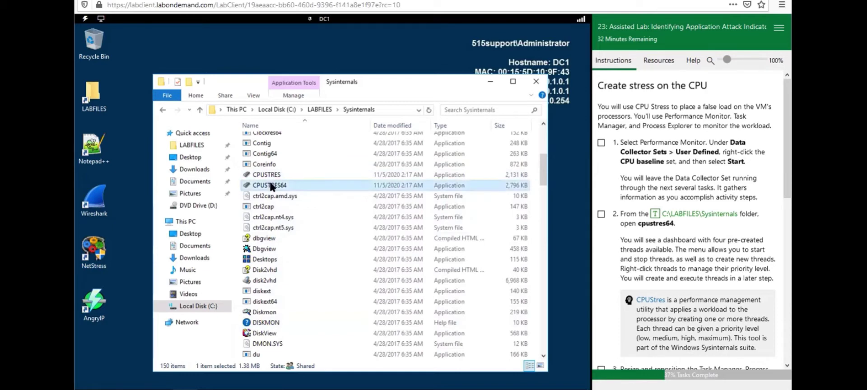
double_click(294, 188)
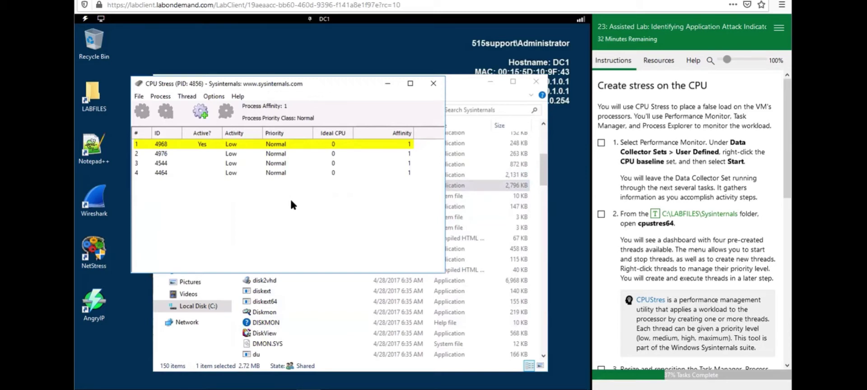
click(600, 214)
Move the CPU Stress window toward the desktop's lower-right corner and minimize the Sysinternals folder window.
scroll(603, 217, down, 5)
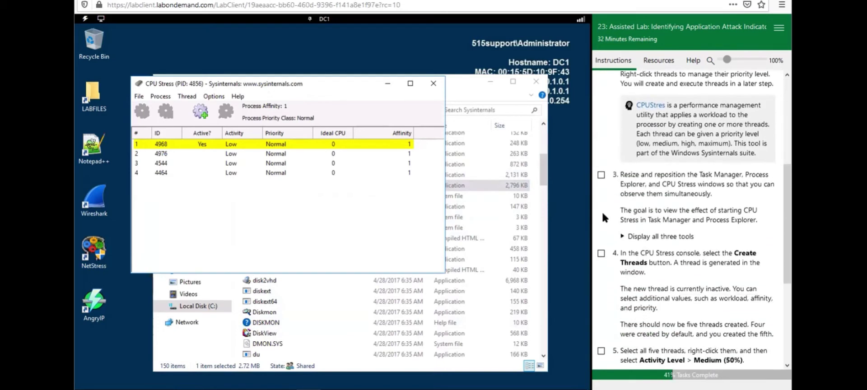
scroll(602, 214, down, 1)
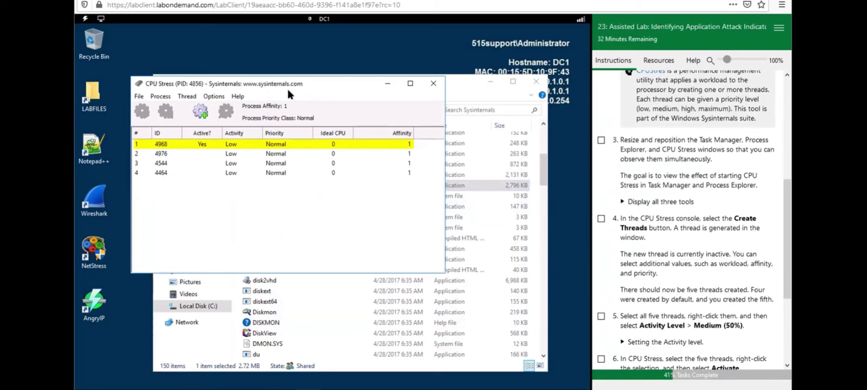
drag(266, 87, 436, 188)
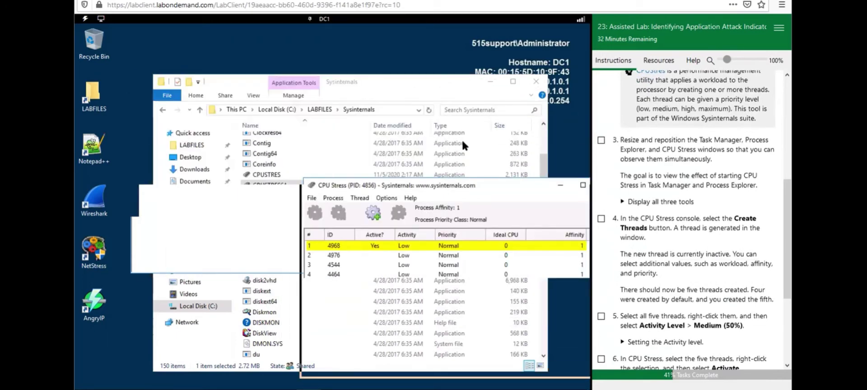
click(485, 79)
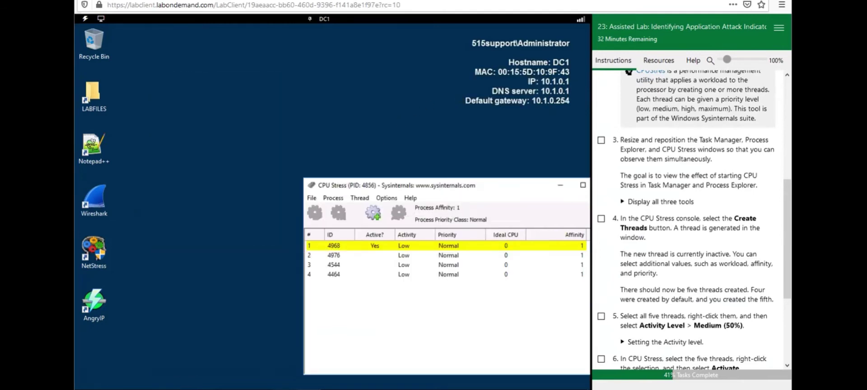
Bring up Task Manager, shrink its window and place it in the desktop's upper-left corner with the CPU graph showing.
key(ctrl+shift+Escape)
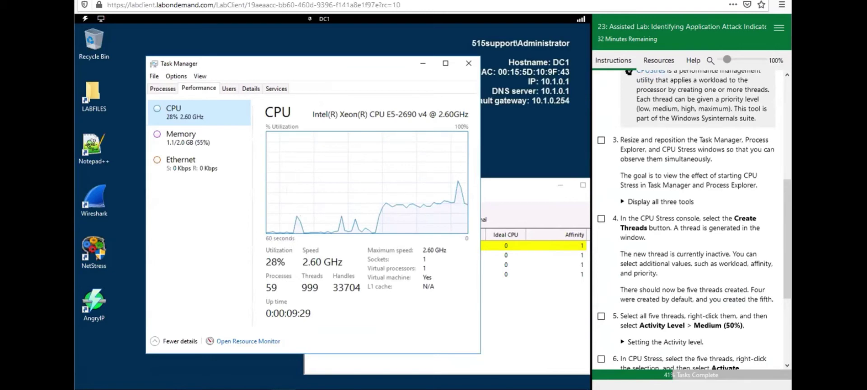
drag(479, 357, 536, 139)
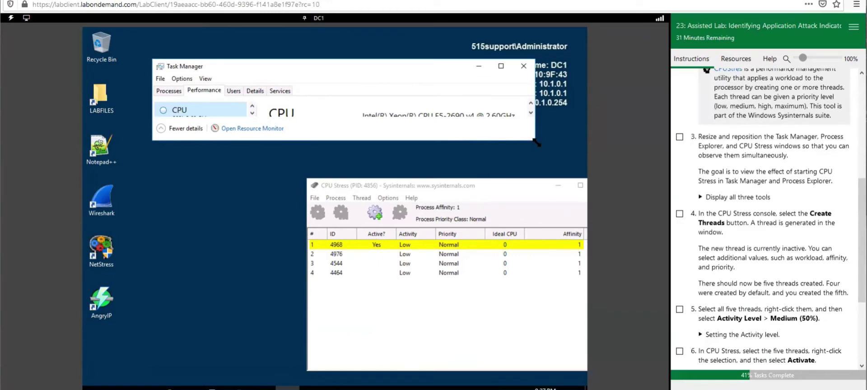
drag(535, 141, 479, 267)
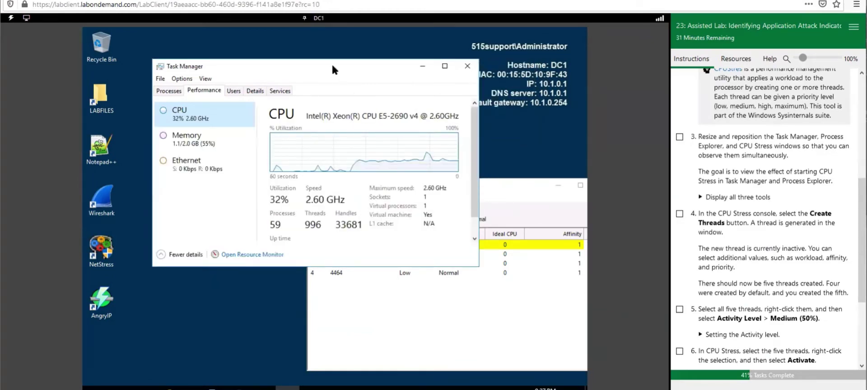
drag(332, 66, 272, 40)
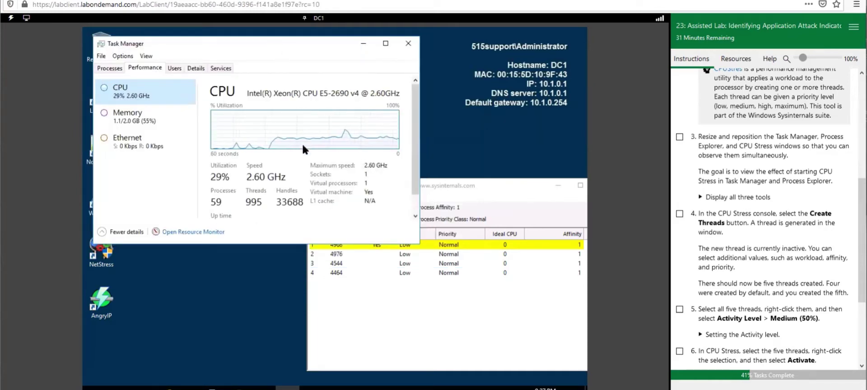
click(241, 311)
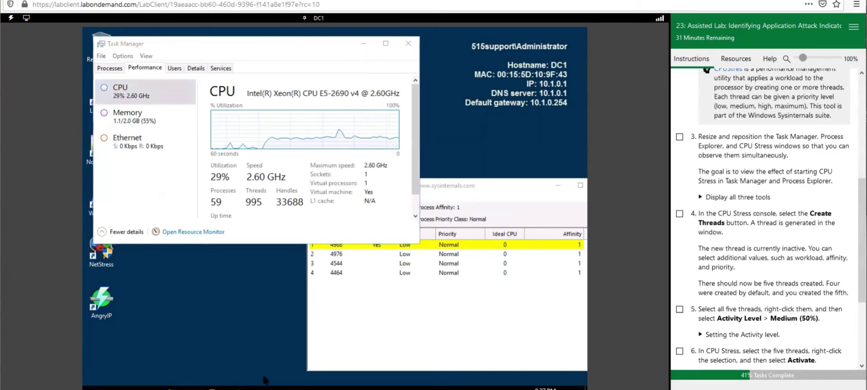
Bring up Process Explorer, shrink its window and place it below Task Manager's CPU graph.
mouse_move(287, 388)
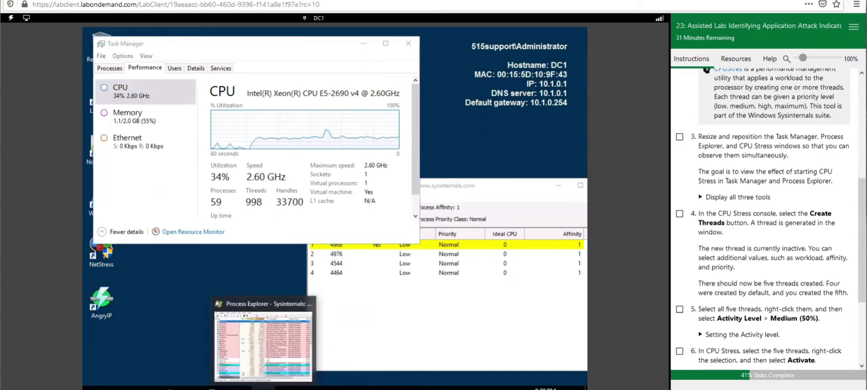
click(264, 387)
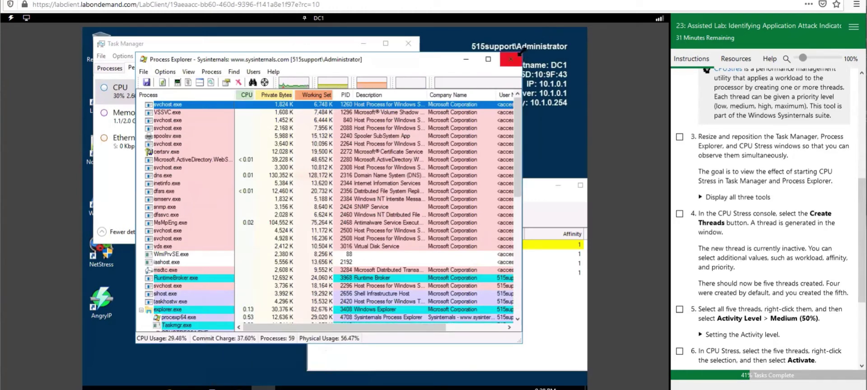
drag(520, 51, 409, 126)
drag(304, 132, 281, 204)
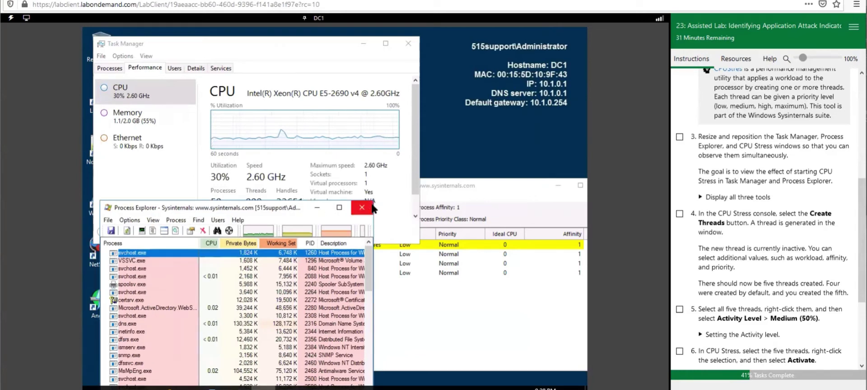
Create a fifth thread in CPU Stress.
click(483, 187)
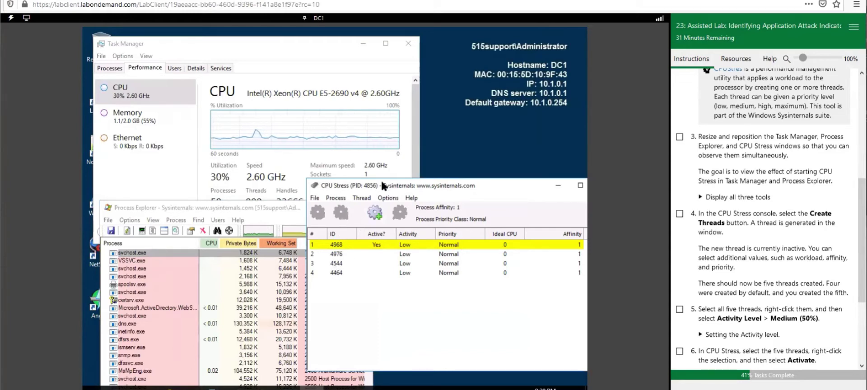
click(315, 198)
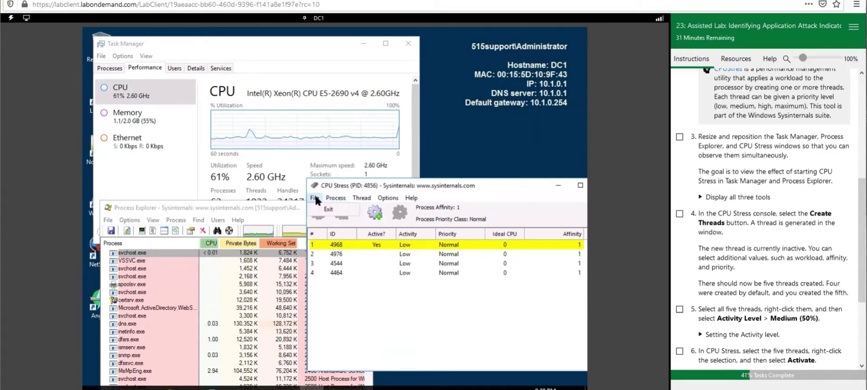
click(370, 269)
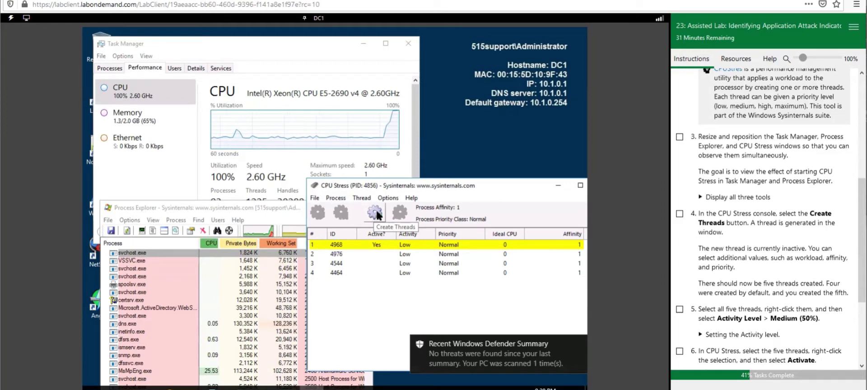
click(376, 214)
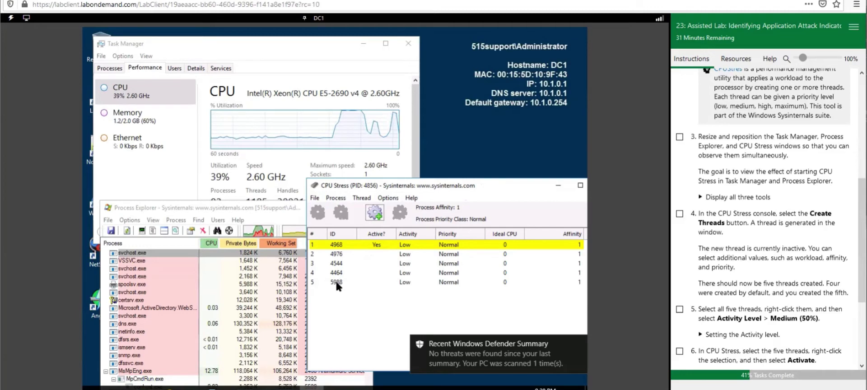
Set the activity level of all five CPU Stress threads to Medium (50%).
click(340, 283)
shift+click(338, 246)
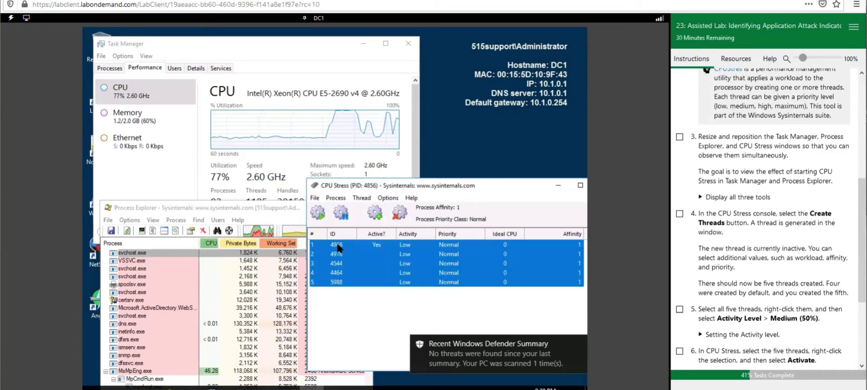
right_click(373, 269)
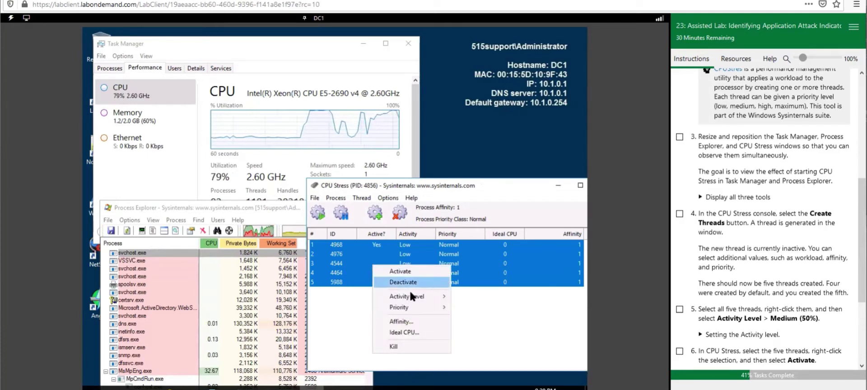
mouse_move(435, 294)
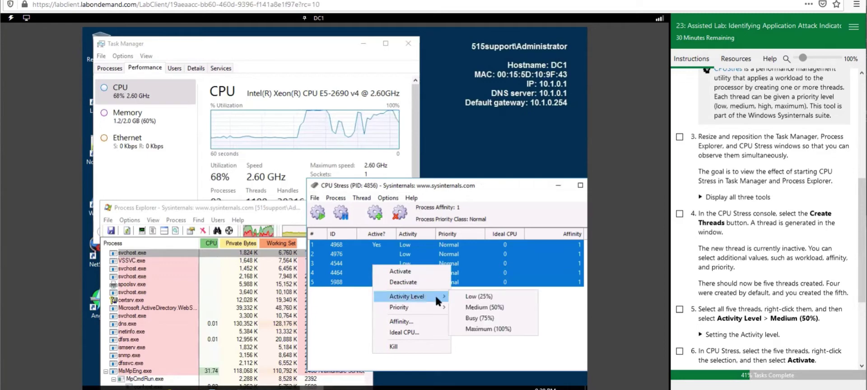
click(473, 309)
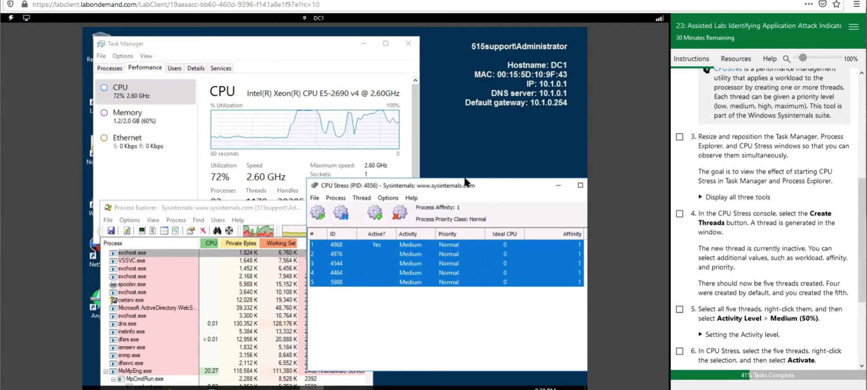
Mark the lab tasks up to step 5 complete and activate all five threads in CPU Stress.
drag(488, 185, 422, 164)
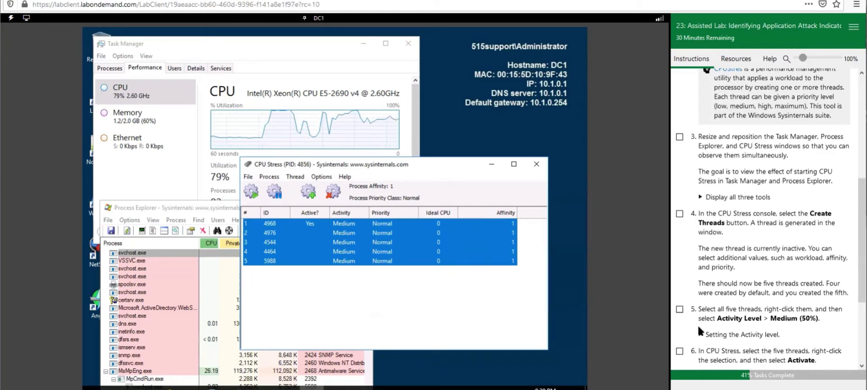
click(680, 309)
scroll(718, 284, down, 3)
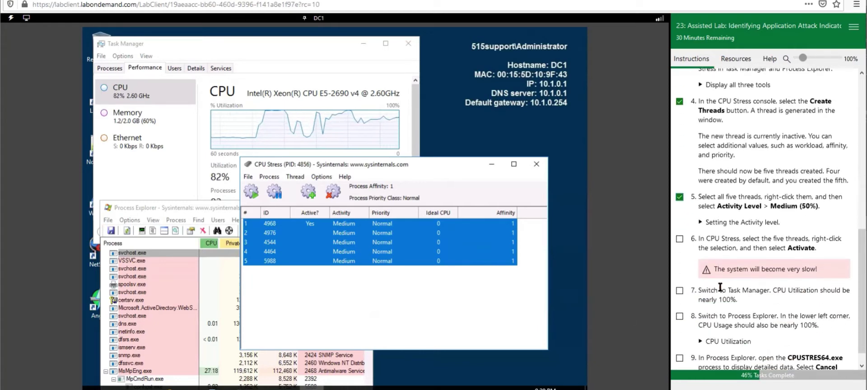
right_click(359, 237)
click(384, 244)
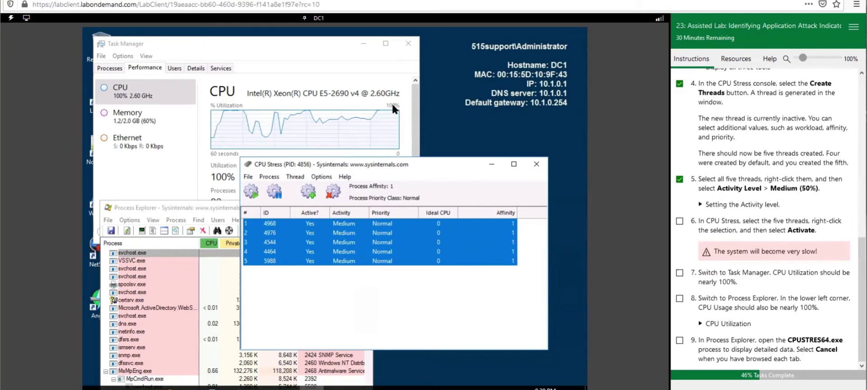
Reposition Process Explorer to check the CPU usage in its status bar, and mark lab tasks 6 to 8 complete.
click(214, 205)
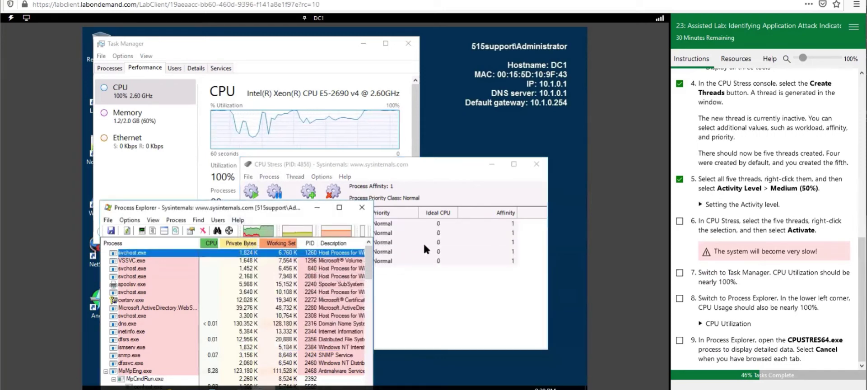
click(679, 273)
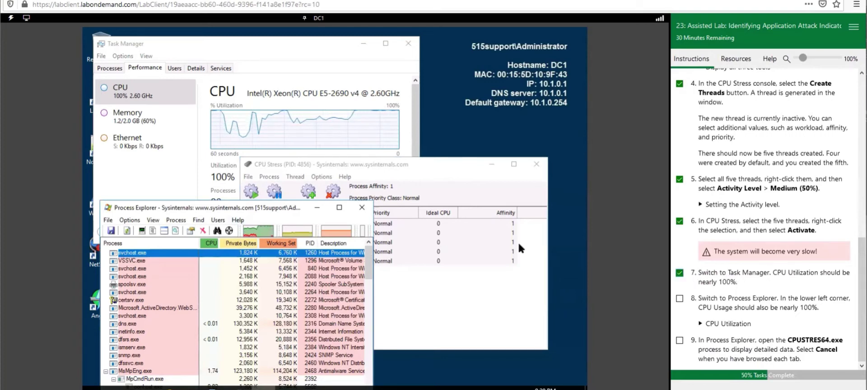
drag(226, 210, 238, 163)
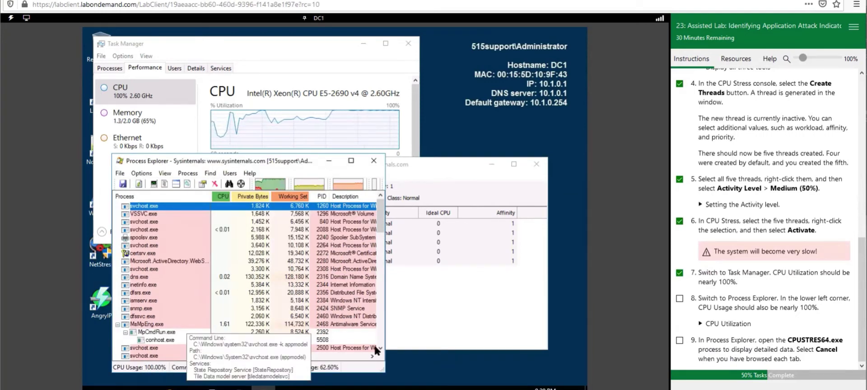
click(679, 298)
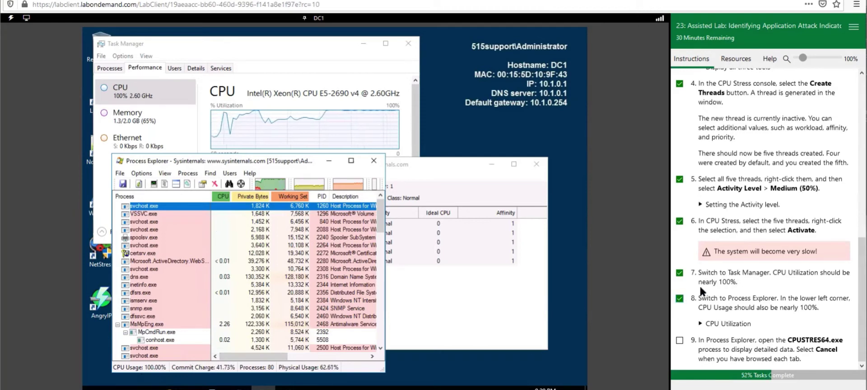
Mark lab task 9 complete and terminate all five threads in CPU Stress.
click(433, 164)
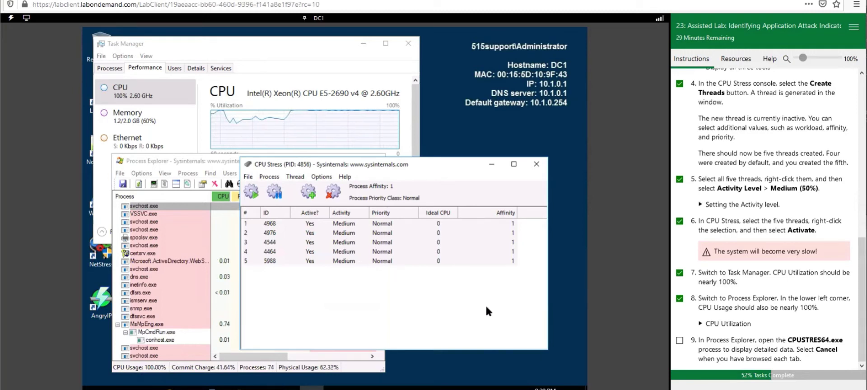
click(679, 341)
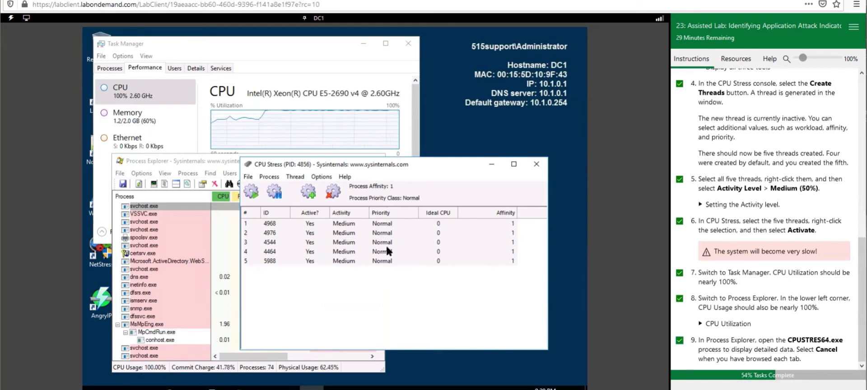
click(334, 193)
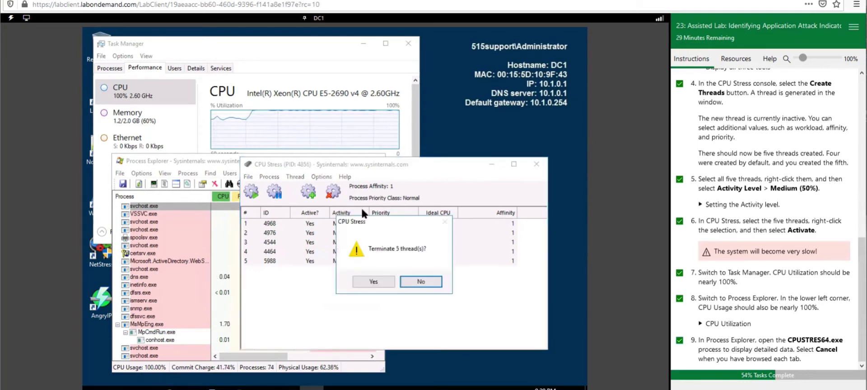
click(379, 276)
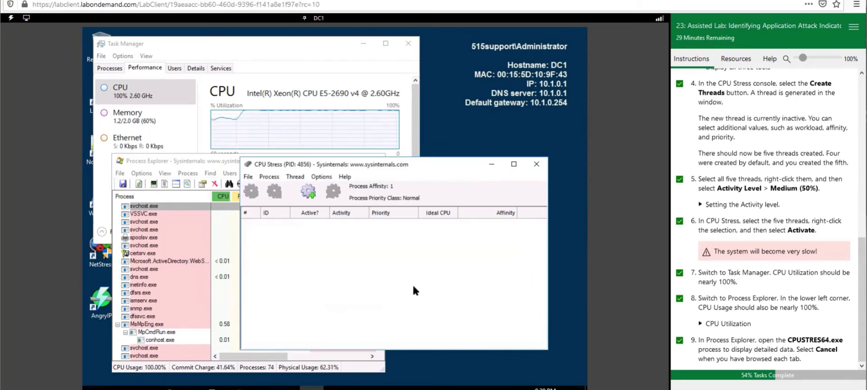
Advance to the lab's End the CPU Stress threads section and mark task 1 complete, leaving CPU Stress in front.
click(797, 372)
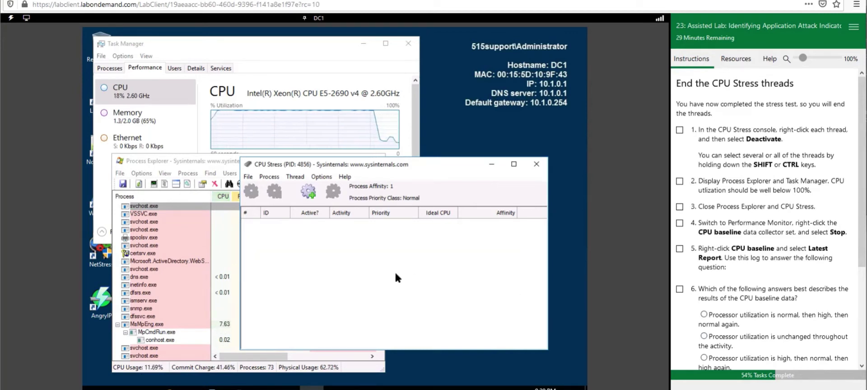
click(496, 162)
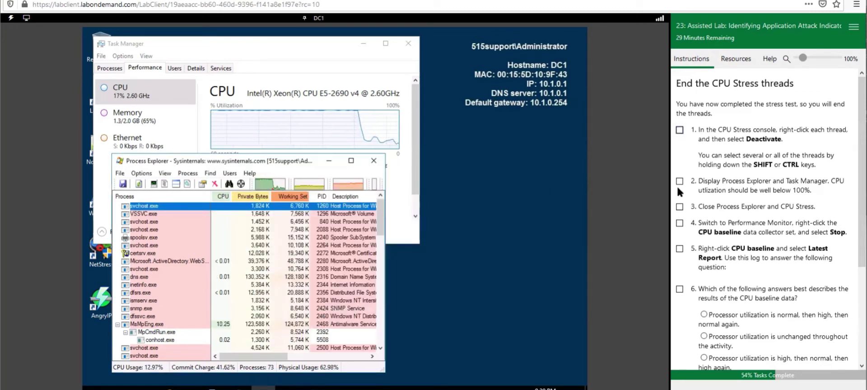
click(679, 131)
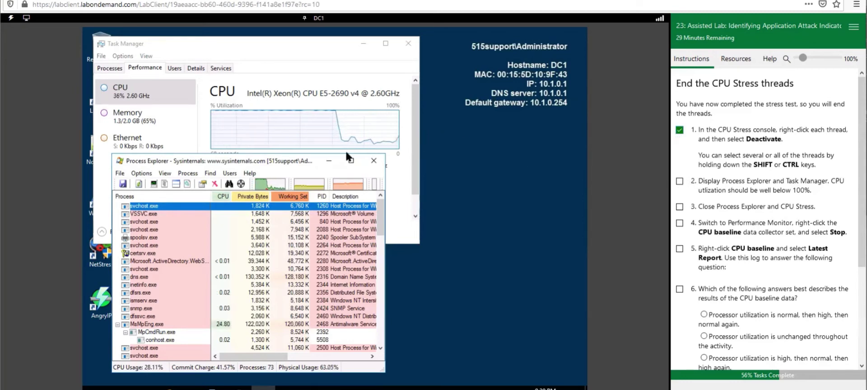
click(311, 388)
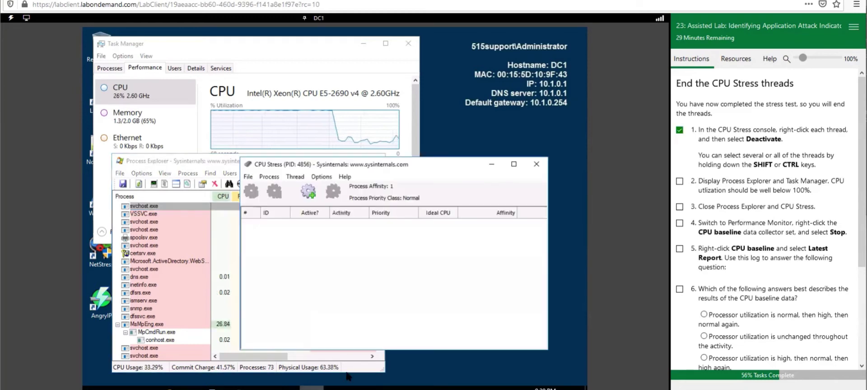
Close CPU Stress and Process Explorer, and mark lab tasks 2 and 3 complete.
right_click(377, 270)
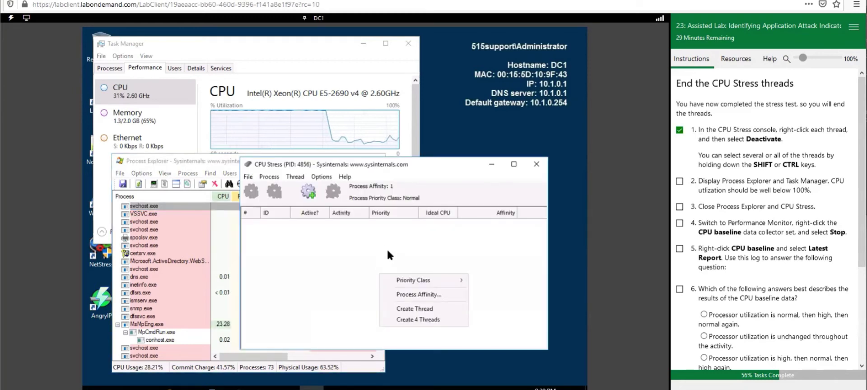
click(373, 257)
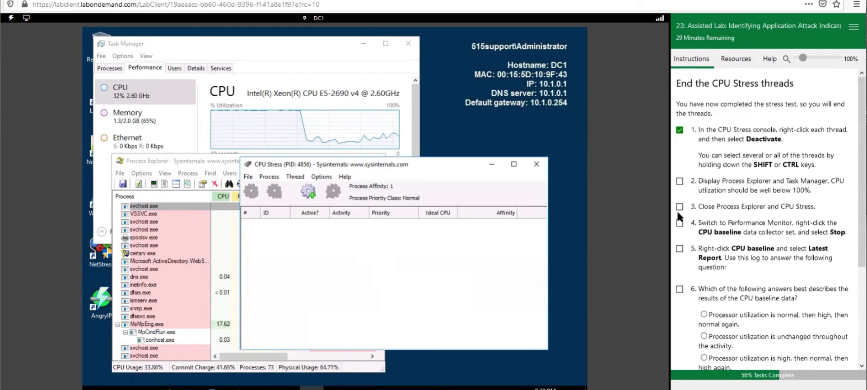
click(535, 164)
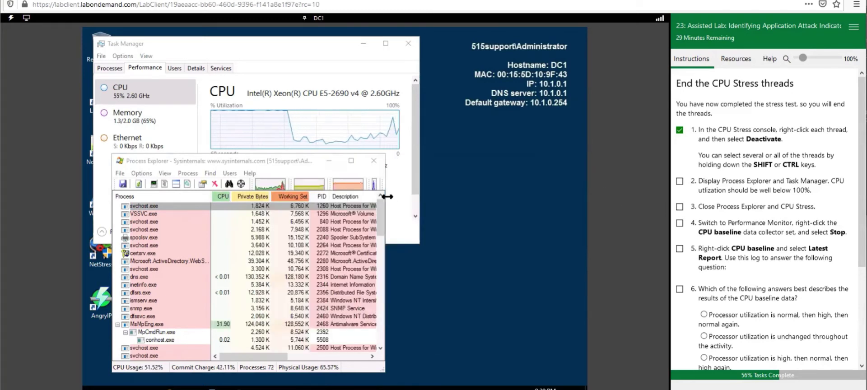
click(374, 161)
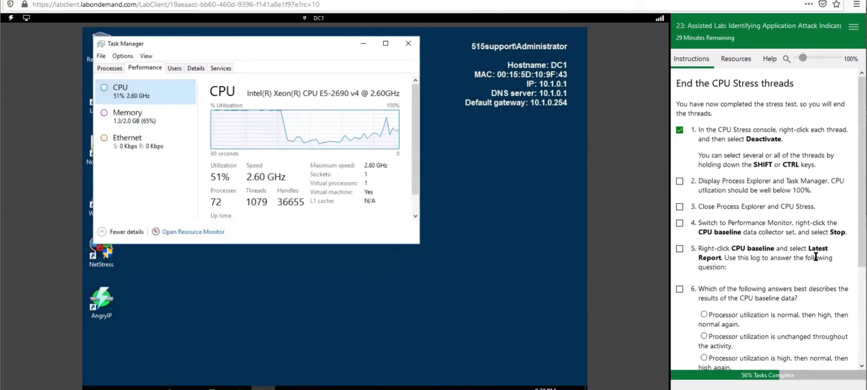
click(680, 206)
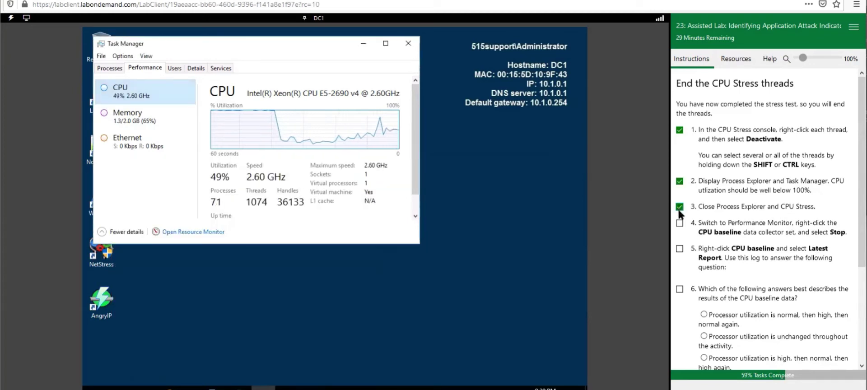
Minimize Task Manager, switch to Performance Monitor and stop the CPU baseline data collector set.
click(358, 41)
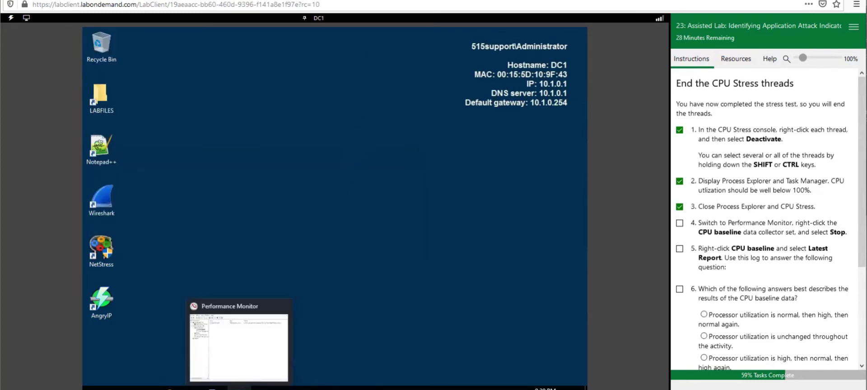
click(239, 388)
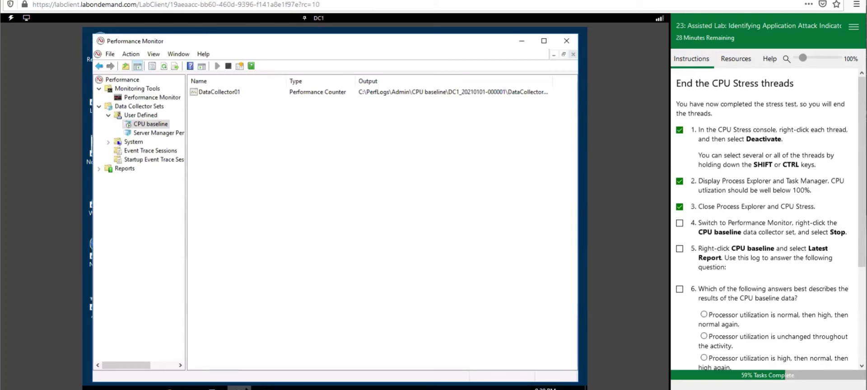
right_click(154, 128)
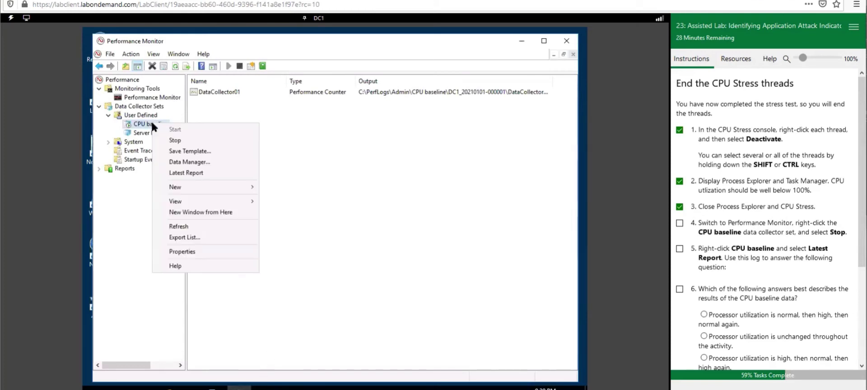
click(189, 141)
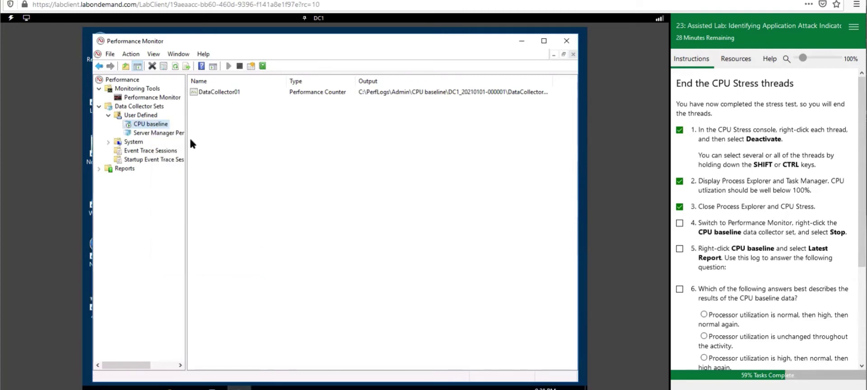
Open the latest report of the CPU baseline data collector set and mark lab tasks 4 and 5 complete.
right_click(148, 125)
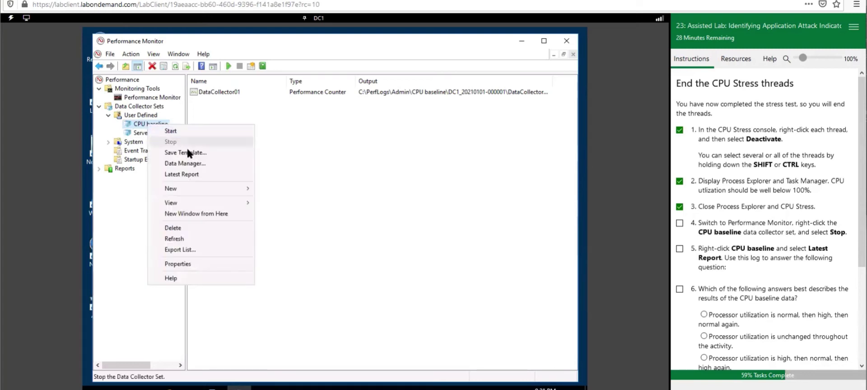
click(198, 175)
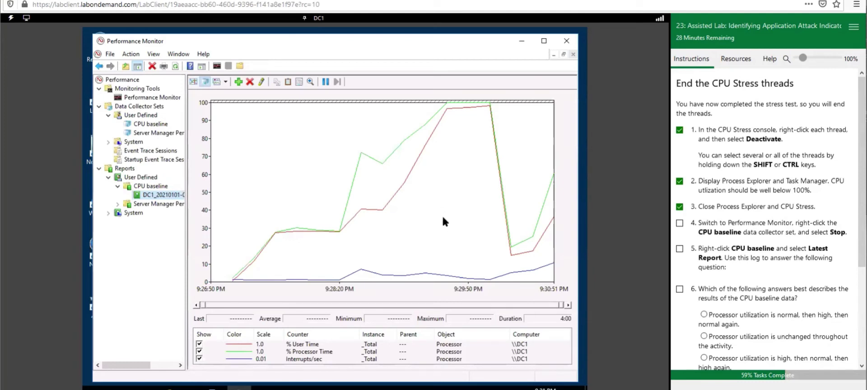
click(679, 249)
scroll(699, 267, down, 2)
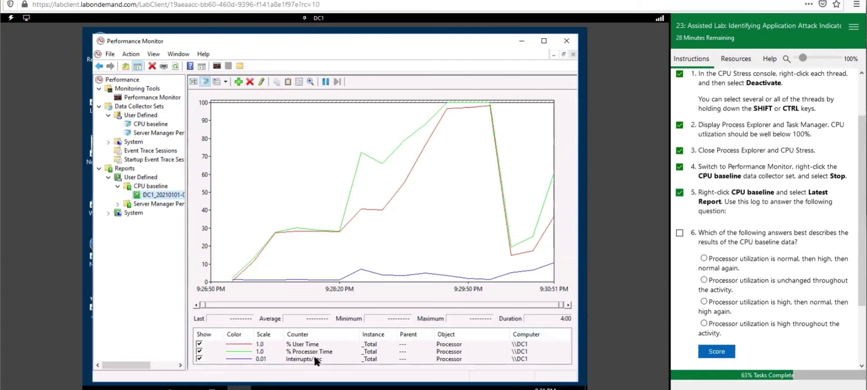
Inspect the report's % Processor Time line, score "Processor utilization is normal, then high, then normal again" for question 6, and mark it complete.
scroll(783, 237, down, 3)
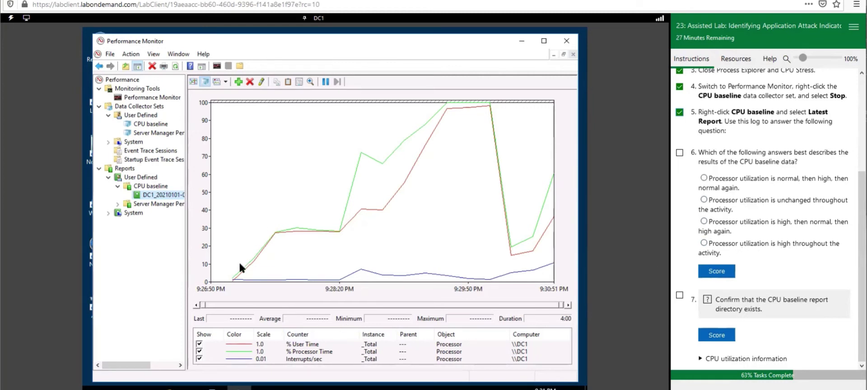
drag(238, 261, 342, 264)
click(391, 210)
click(360, 154)
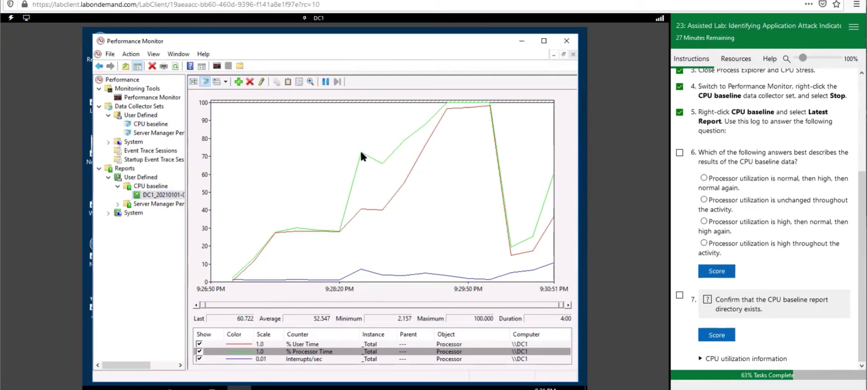
mouse_move(361, 154)
click(704, 177)
click(714, 273)
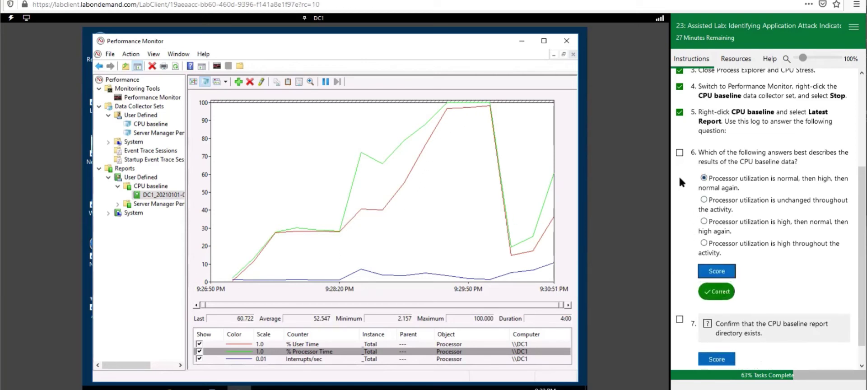
click(678, 153)
Score task 7 on the CPU baseline report directory, mark it complete and advance to the Create stress on the Memory section.
scroll(735, 207, down, 1)
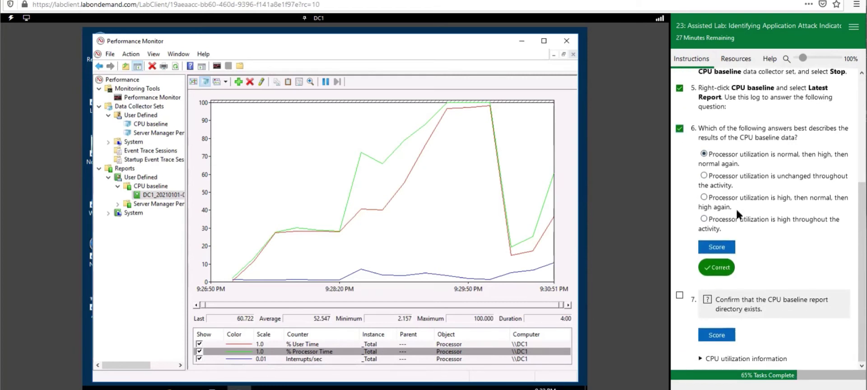
click(712, 326)
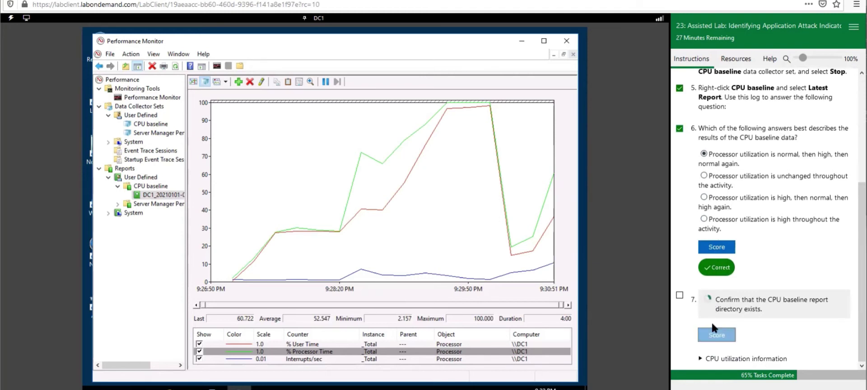
click(679, 295)
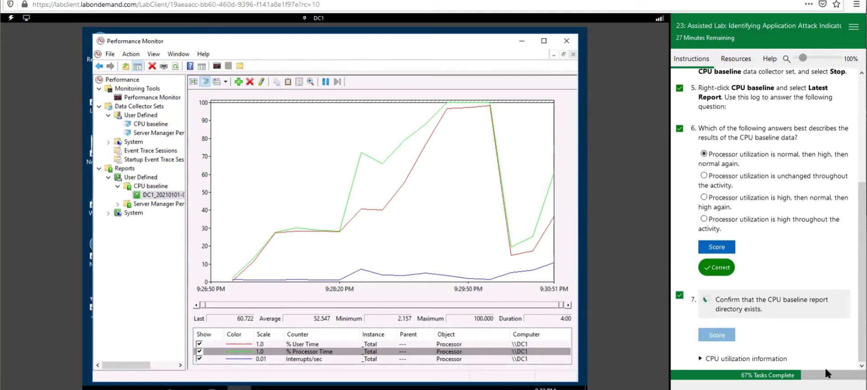
click(742, 359)
scroll(767, 368, down, 2)
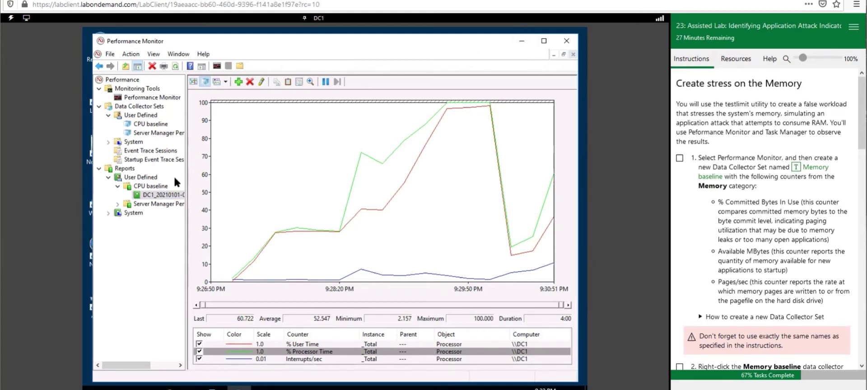
right_click(135, 105)
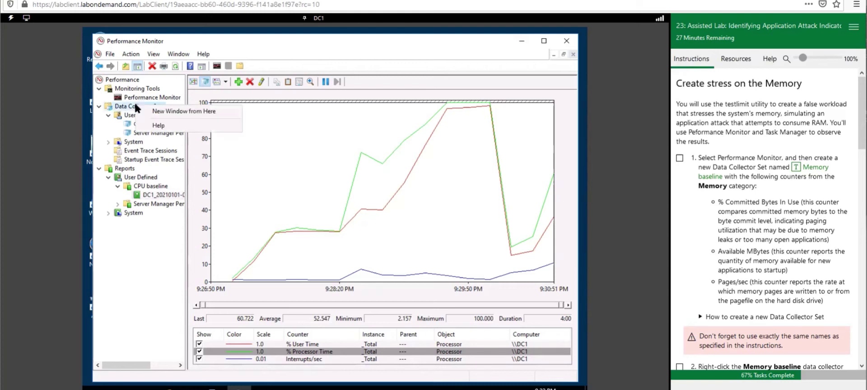
click(122, 105)
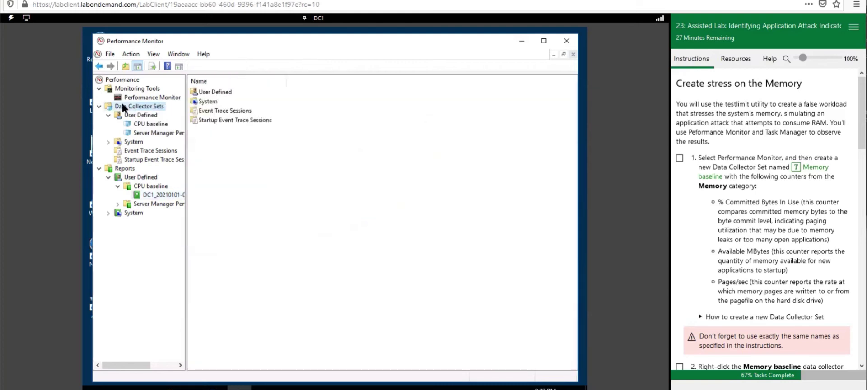
right_click(122, 106)
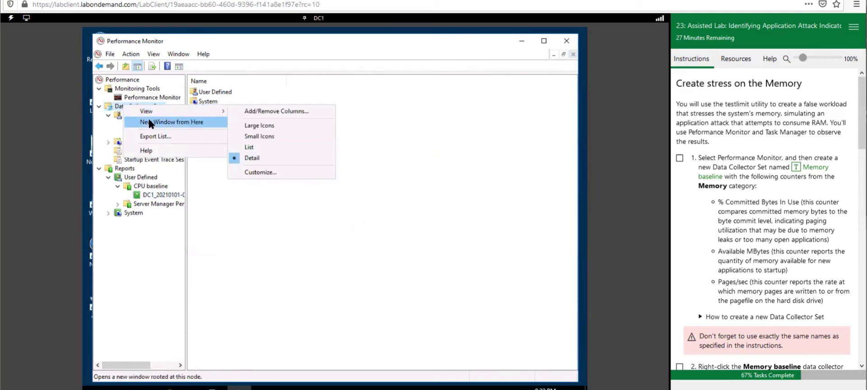
click(165, 224)
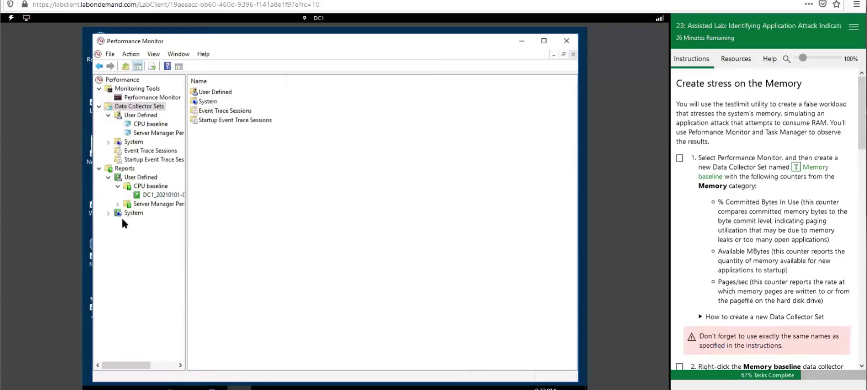
Start a new user-defined data collector set in Performance Monitor and name it Memory baseline.
right_click(131, 116)
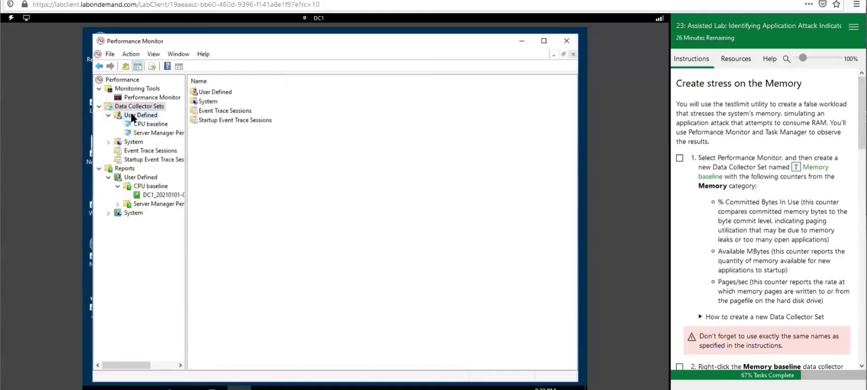
mouse_move(166, 120)
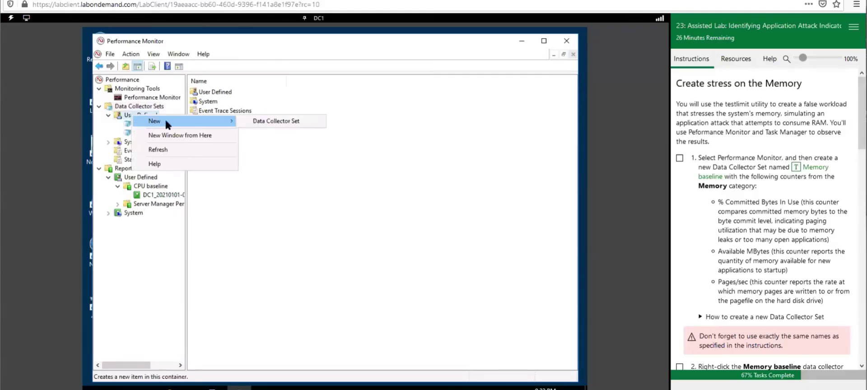
click(276, 122)
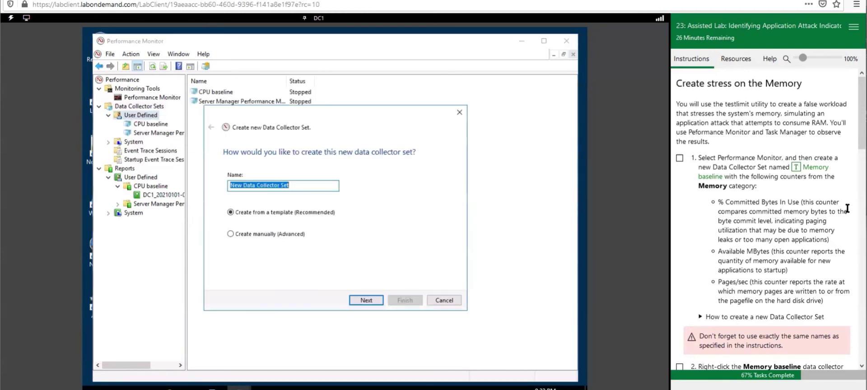
click(802, 168)
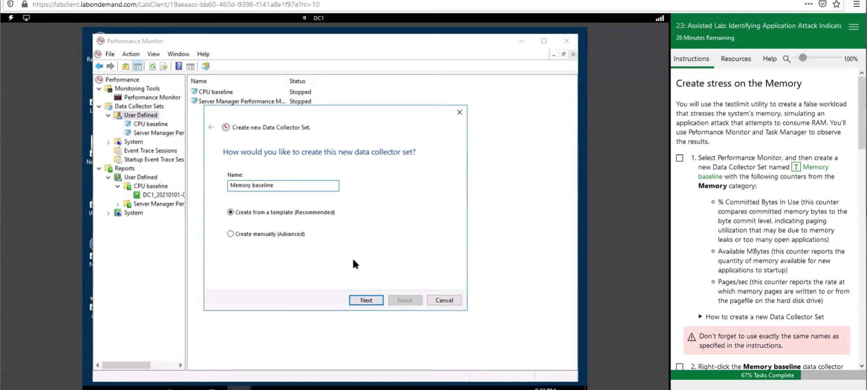
scroll(804, 264, down, 3)
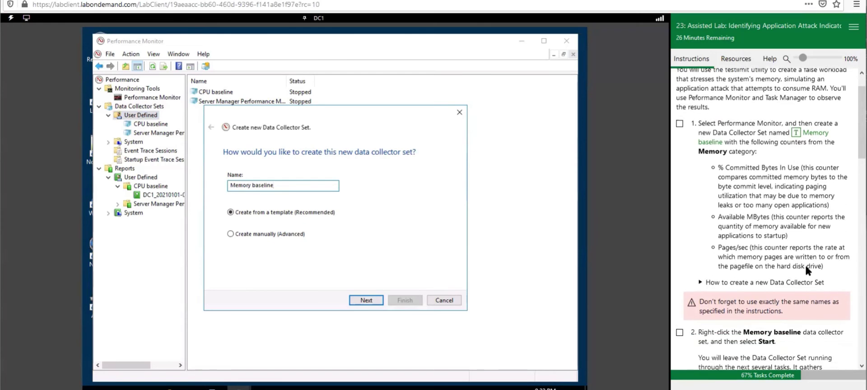
scroll(768, 279, up, 2)
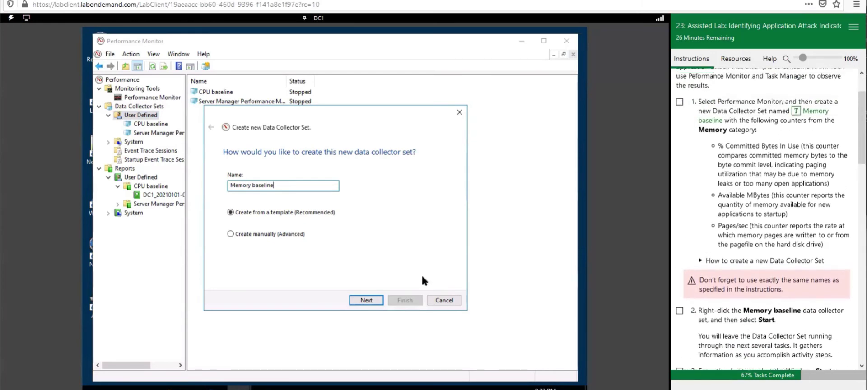
Choose manual (advanced) creation for the Memory baseline set and proceed to its data type selection.
click(364, 304)
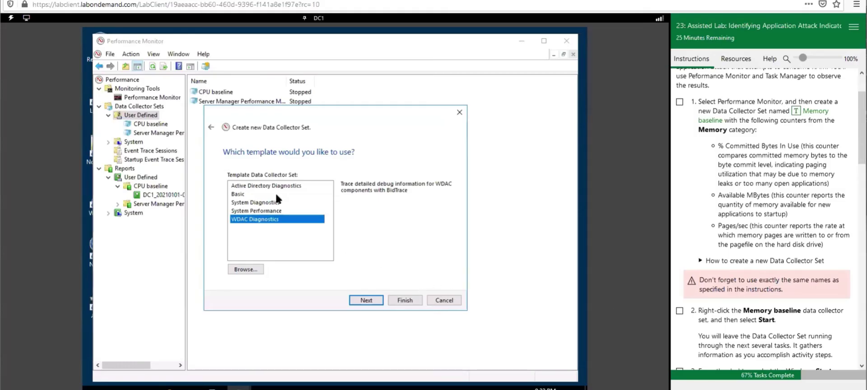
click(211, 127)
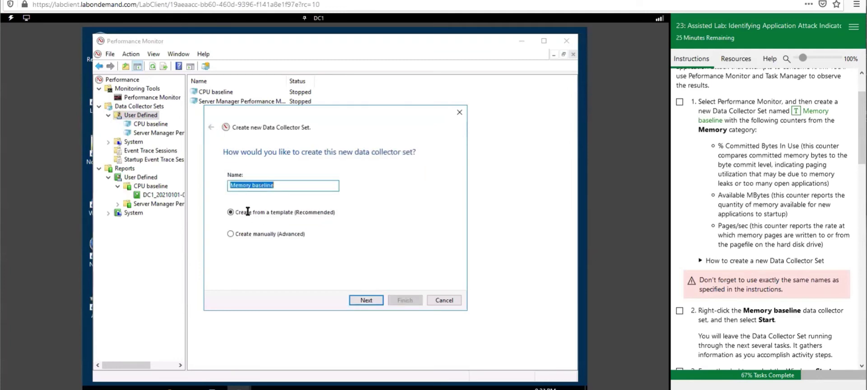
click(239, 235)
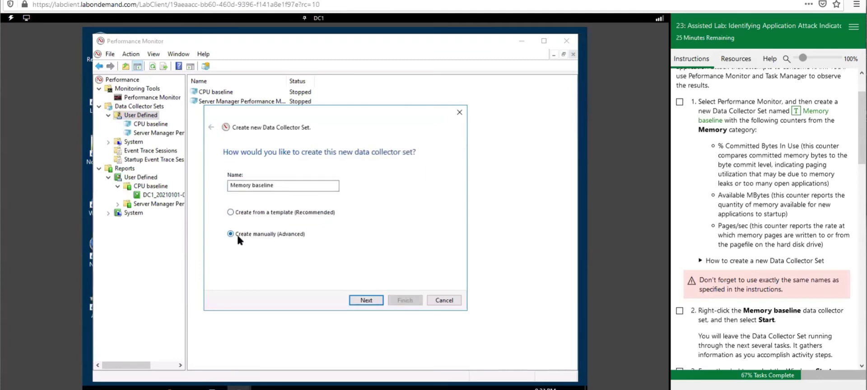
click(367, 300)
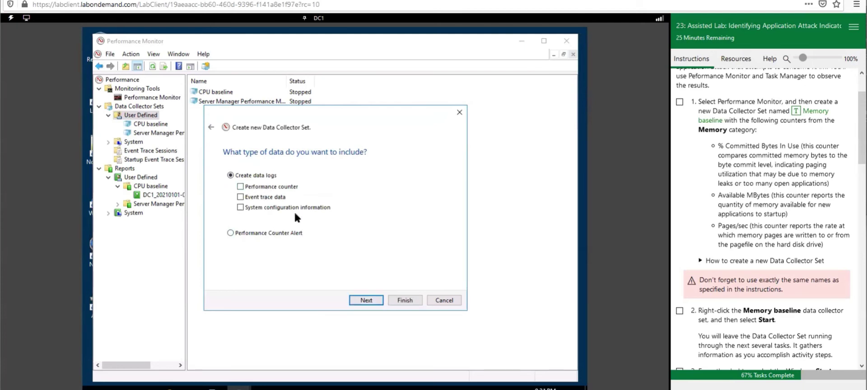
click(365, 299)
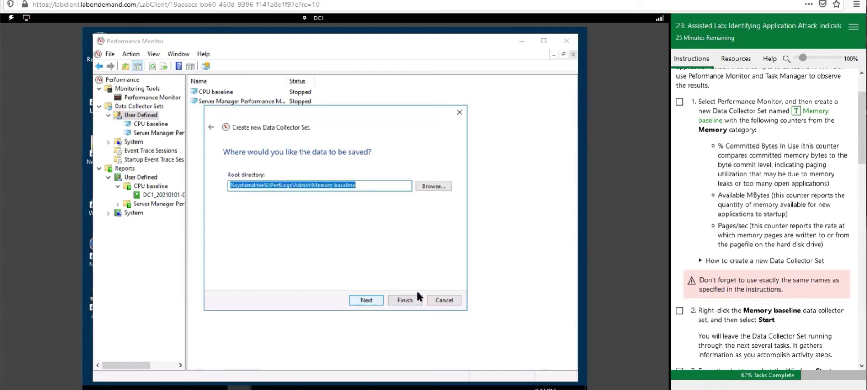
click(210, 127)
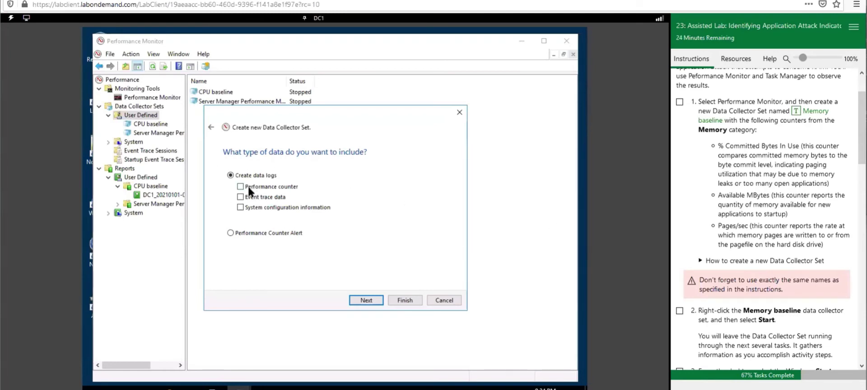
Include performance counters in the Memory baseline data logs and add the Memory category's % Committed Bytes In Use counter.
click(371, 301)
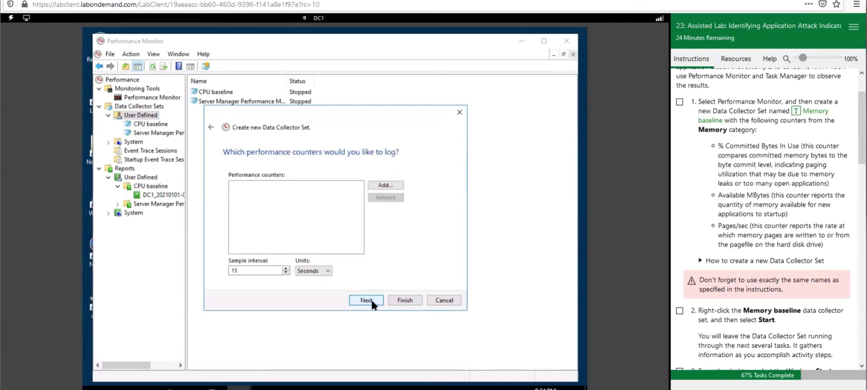
click(385, 185)
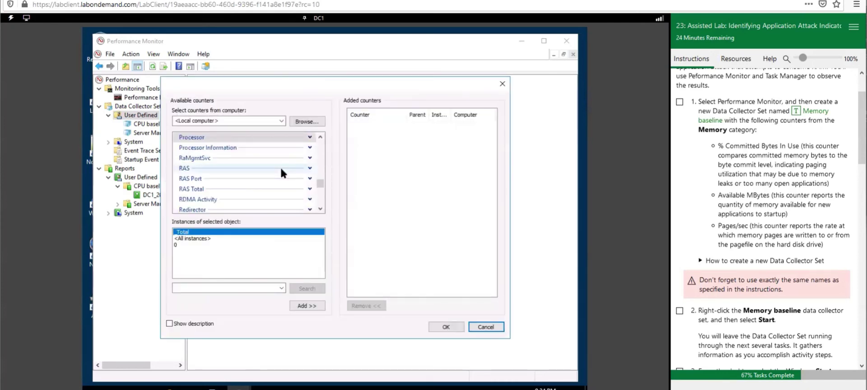
scroll(281, 170, up, 10)
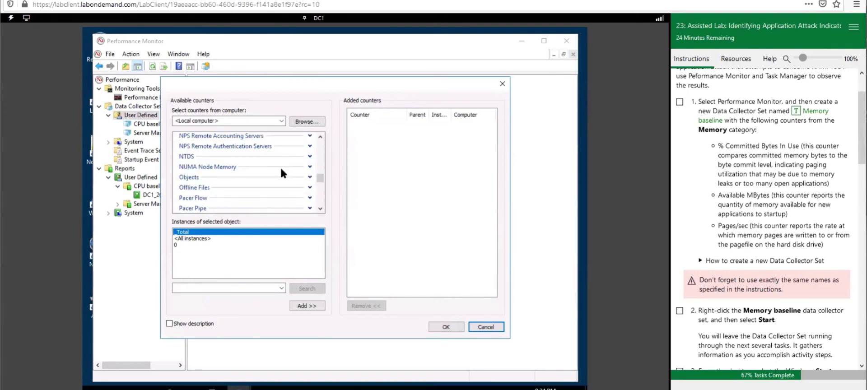
scroll(280, 172, up, 7)
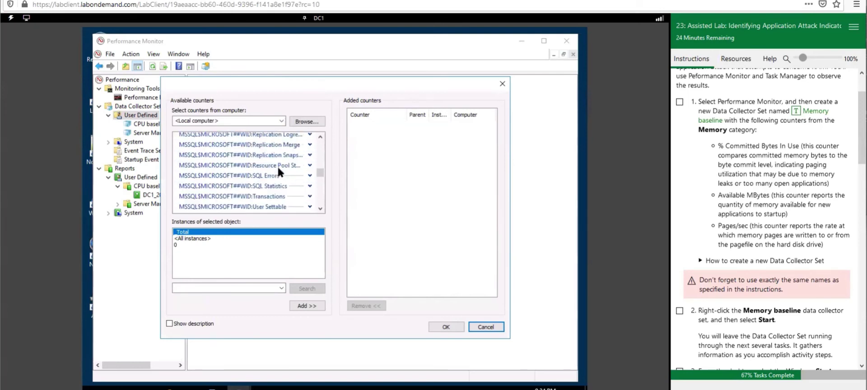
scroll(277, 165, up, 5)
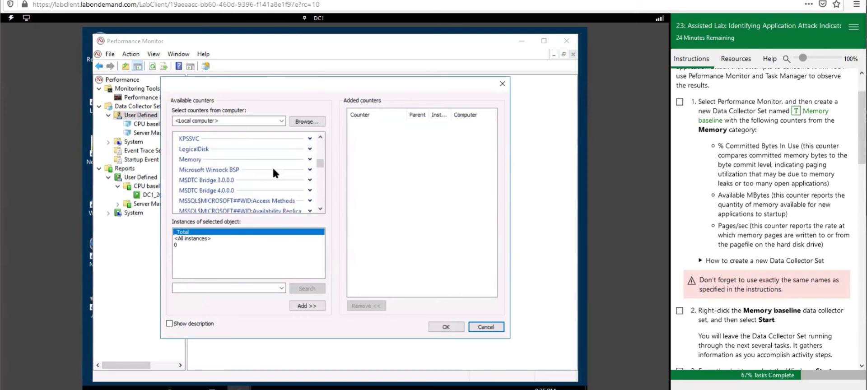
click(219, 160)
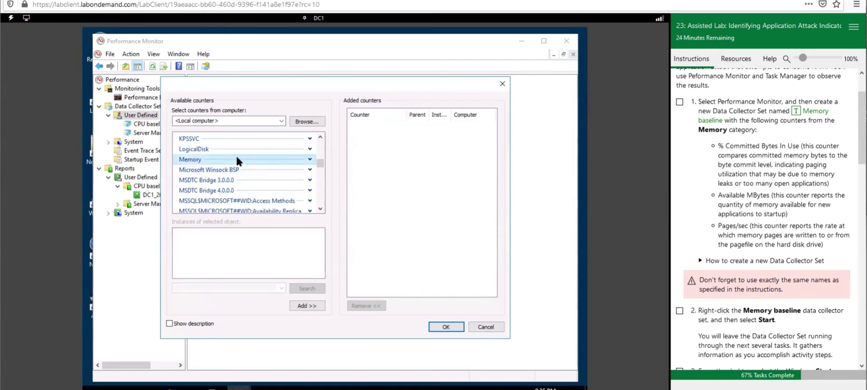
click(310, 159)
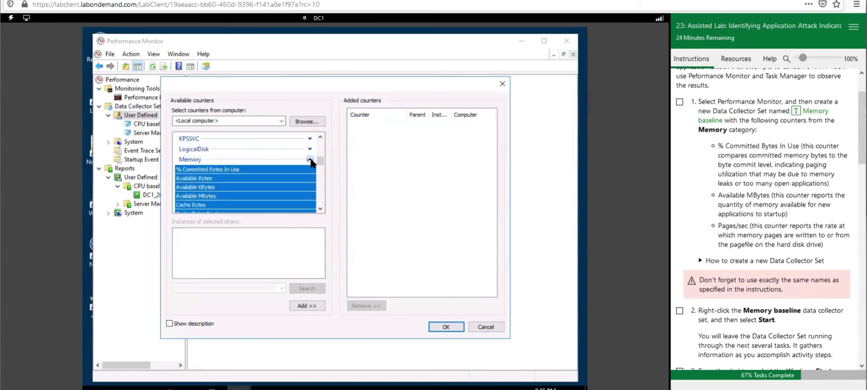
click(256, 170)
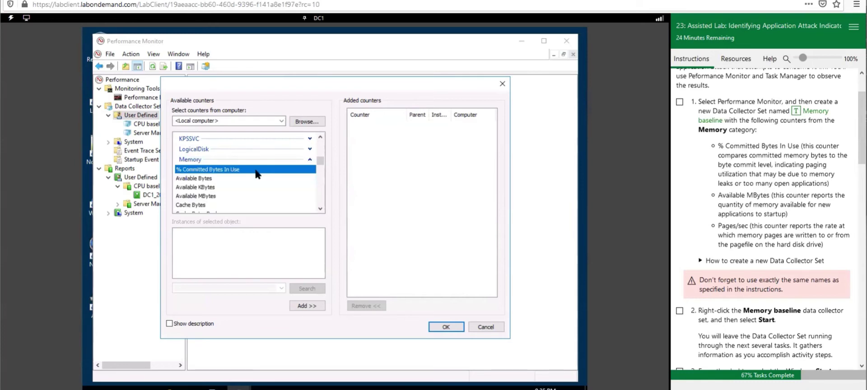
click(312, 306)
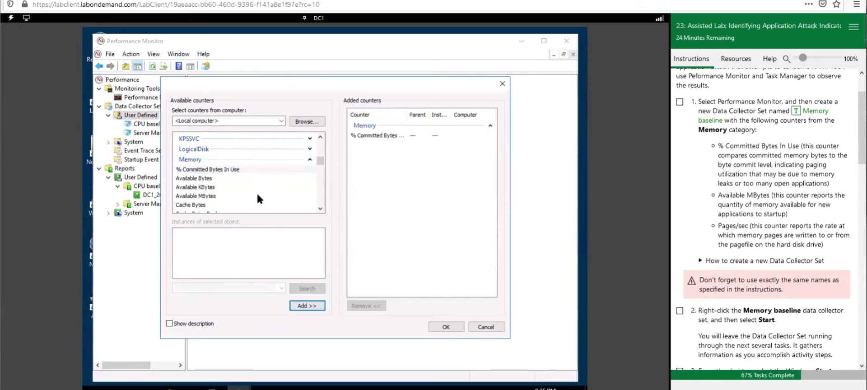
Add the Available MBytes and Pages/sec counters from the Memory category and confirm the counter selection.
click(205, 195)
click(305, 307)
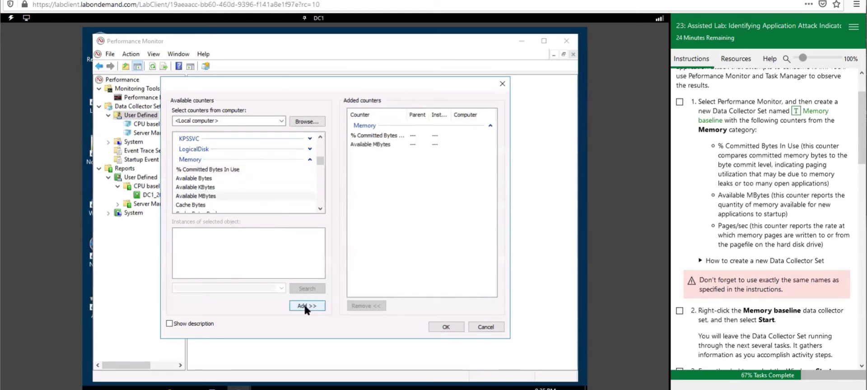
scroll(221, 173, down, 3)
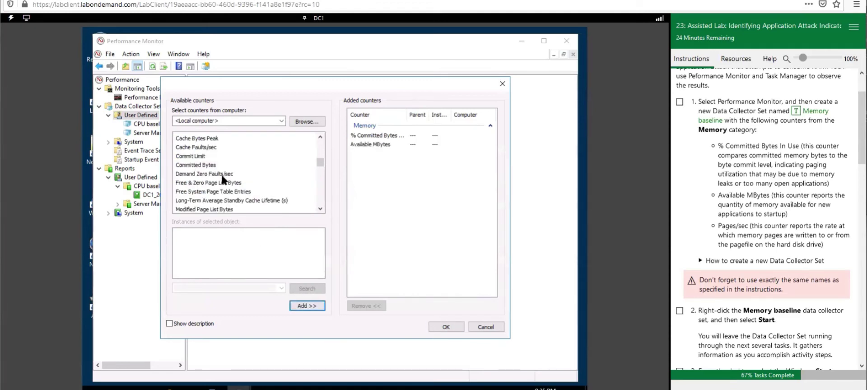
scroll(222, 179, down, 6)
scroll(221, 179, up, 3)
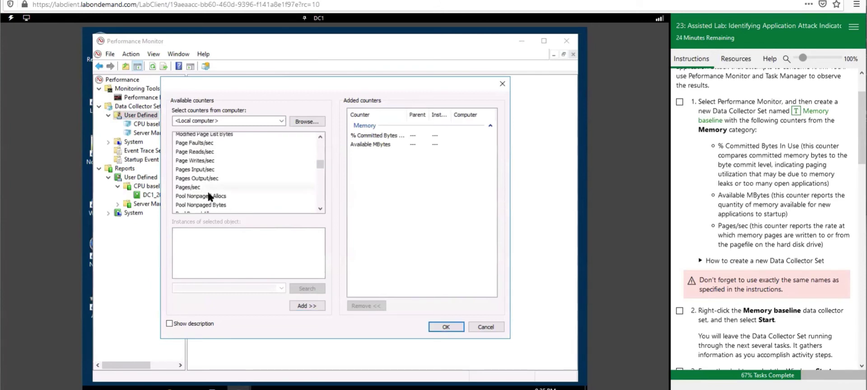
click(208, 190)
click(307, 302)
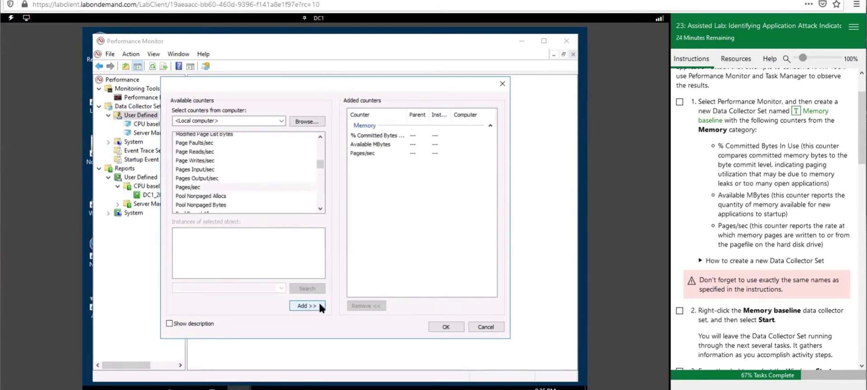
click(444, 328)
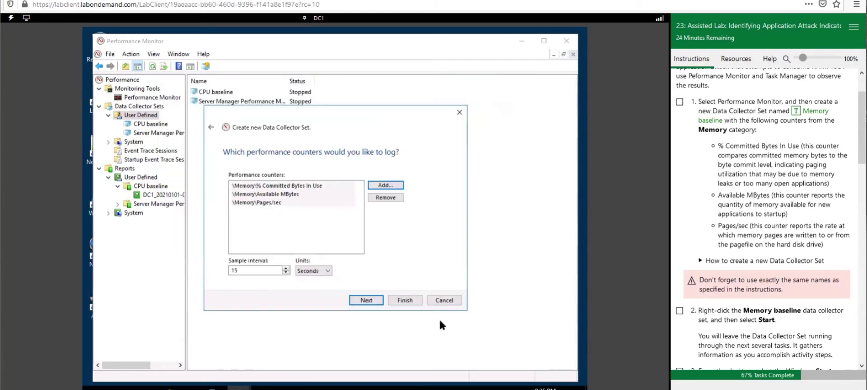
Keep the default sample interval and root directory, and create the Memory baseline set with the Save and close option.
click(366, 301)
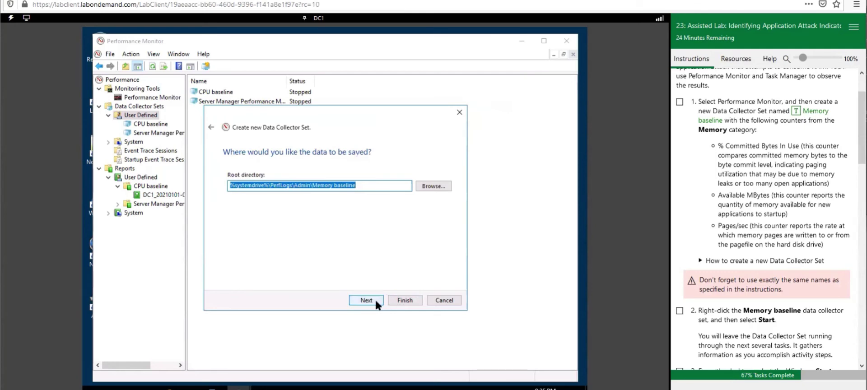
click(376, 301)
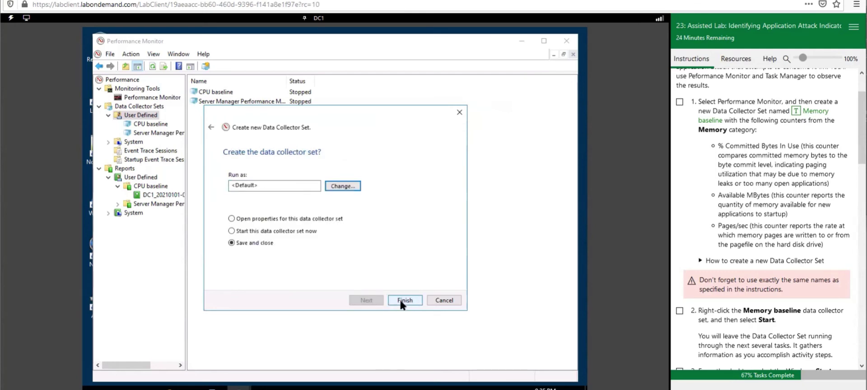
scroll(762, 295, down, 2)
scroll(773, 298, down, 2)
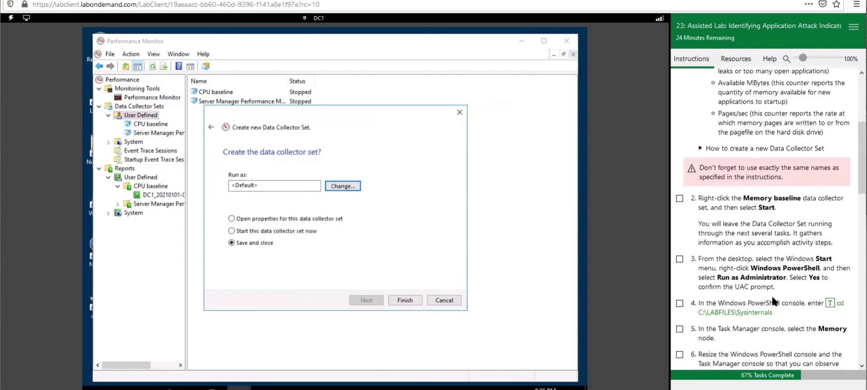
click(411, 299)
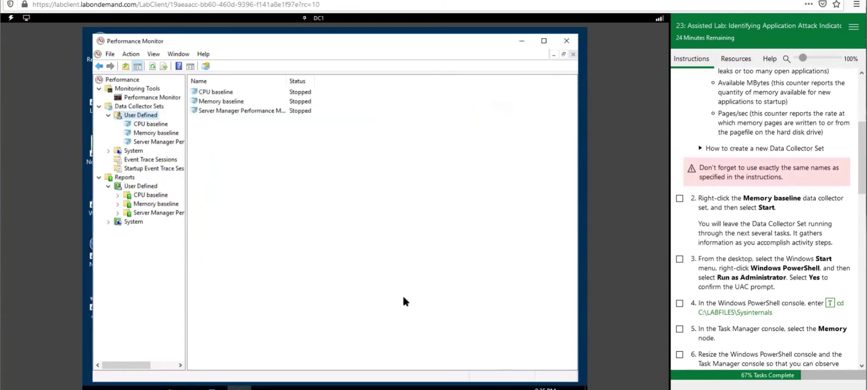
Start the Memory baseline data collector set and minimize Performance Monitor.
right_click(152, 135)
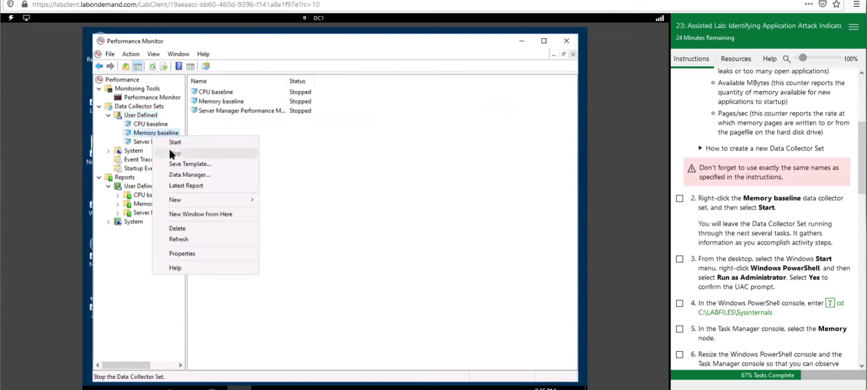
click(165, 141)
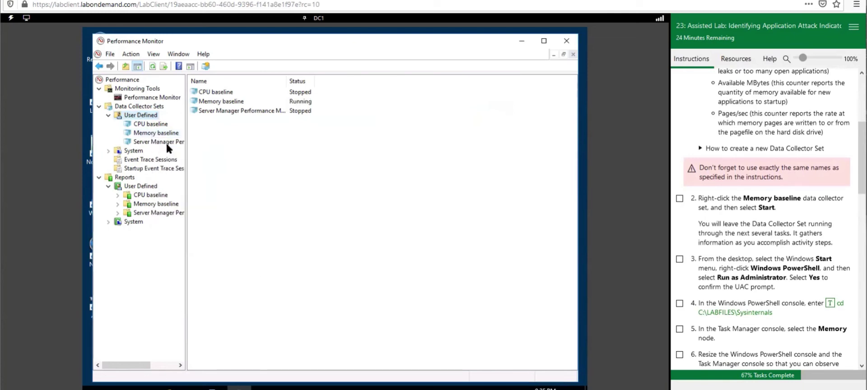
click(523, 40)
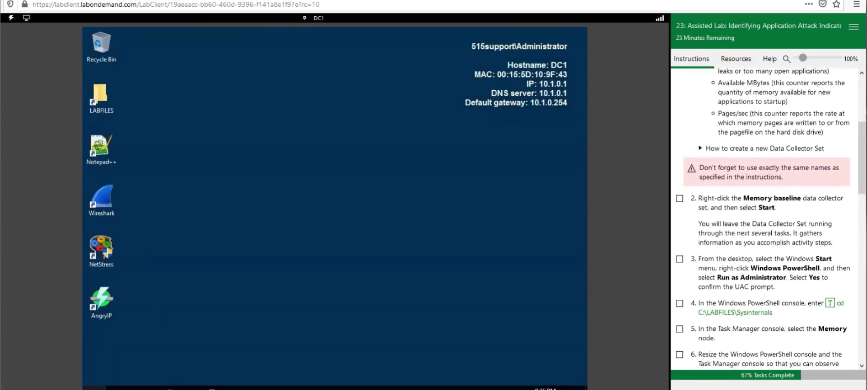
Open Windows PowerShell as Administrator and approve the User Account Control prompt.
click(93, 388)
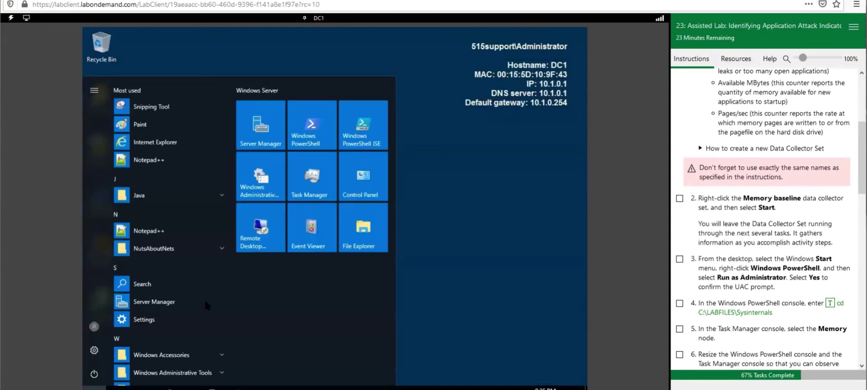
right_click(312, 132)
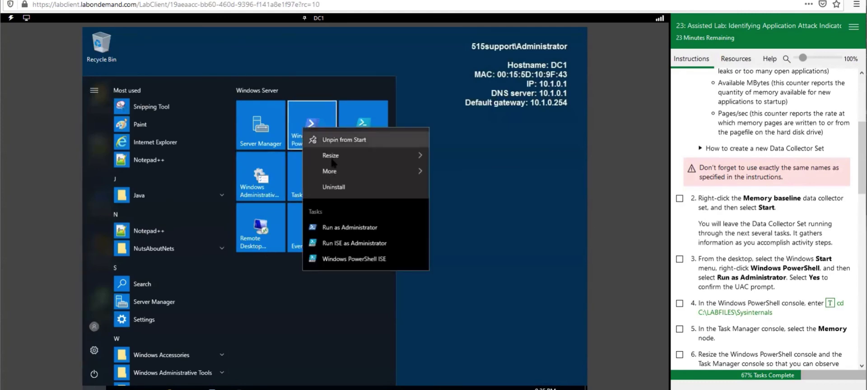
click(362, 228)
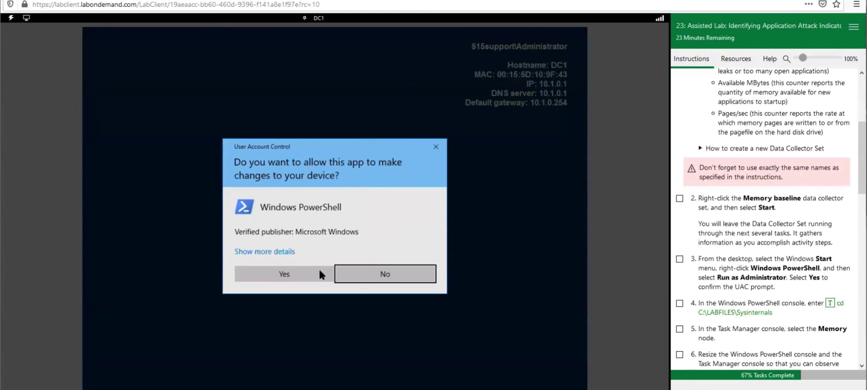
click(300, 272)
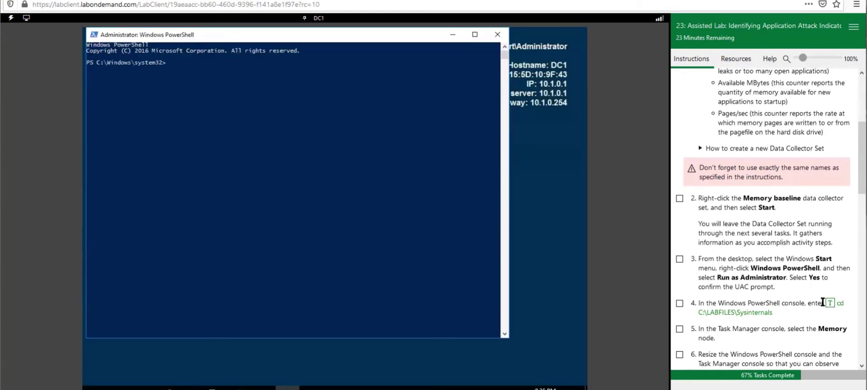
Run cd C:\LABFILES\Sysinternals in PowerShell and mark lab tasks 2 through 4 complete.
click(277, 104)
key(Return)
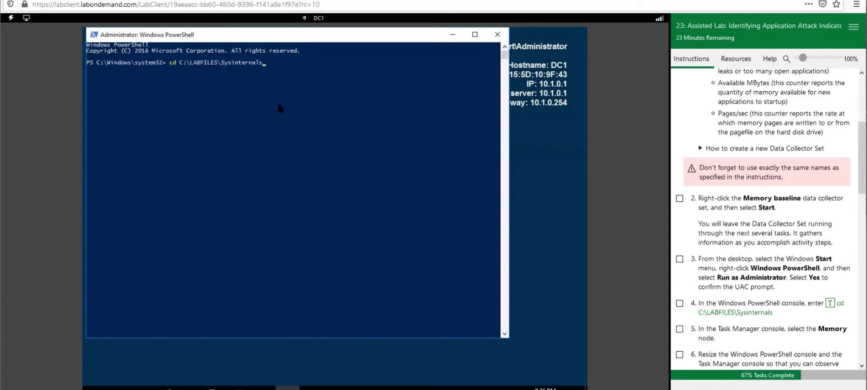
key(Return)
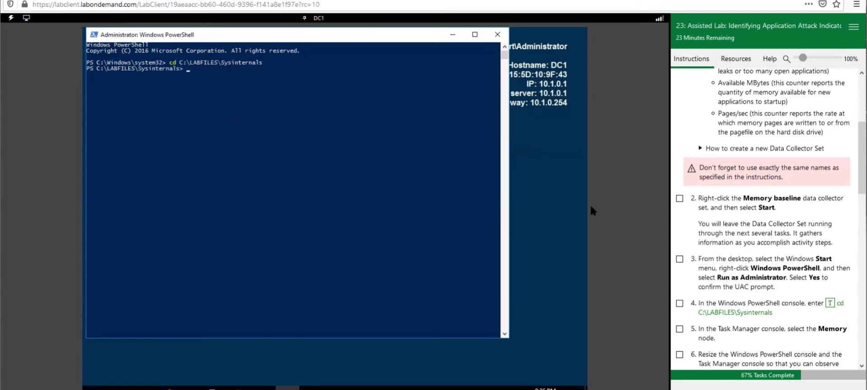
scroll(693, 231, down, 2)
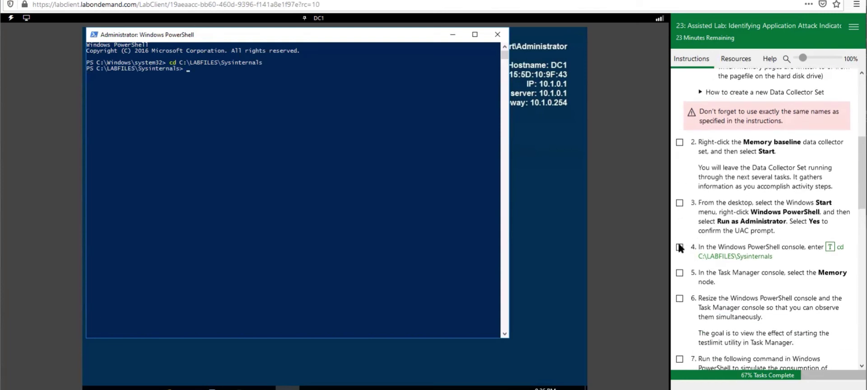
click(679, 248)
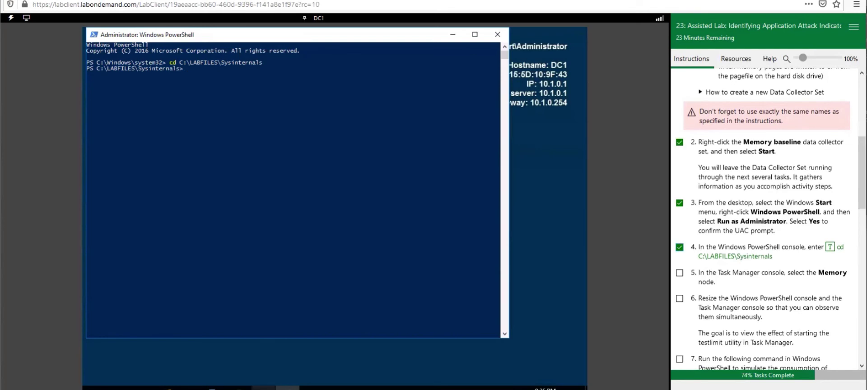
Switch to Task Manager and display its Memory performance graph.
mouse_move(263, 388)
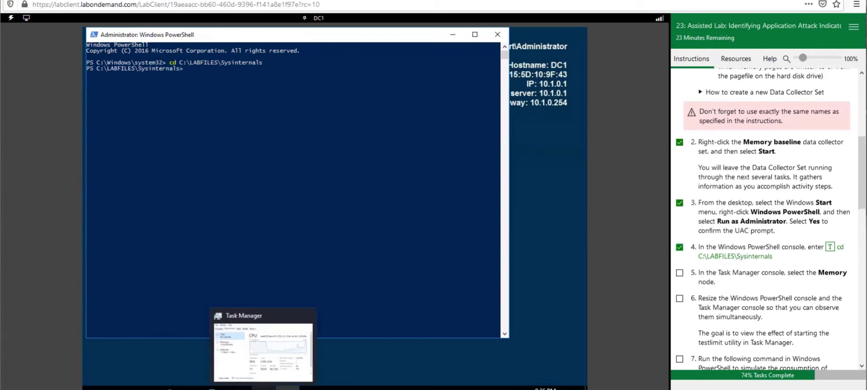
click(263, 350)
click(131, 122)
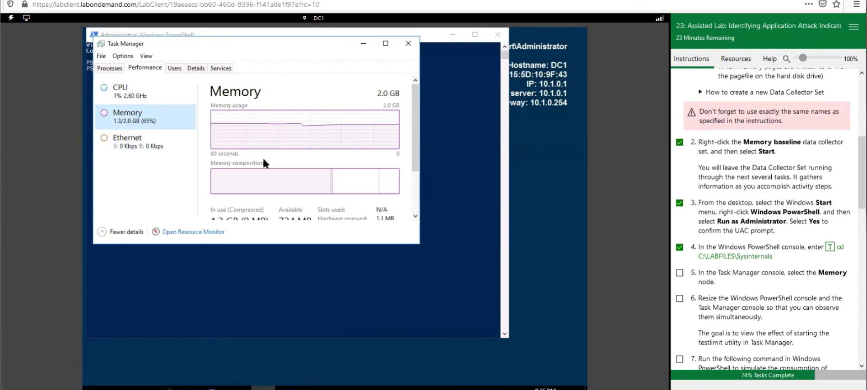
Move and shrink the PowerShell window so Task Manager's Memory usage graph can be observed alongside the console.
click(476, 235)
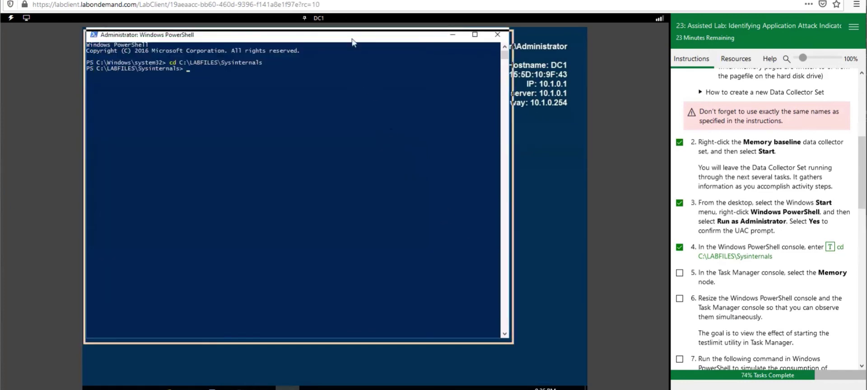
drag(351, 40, 420, 110)
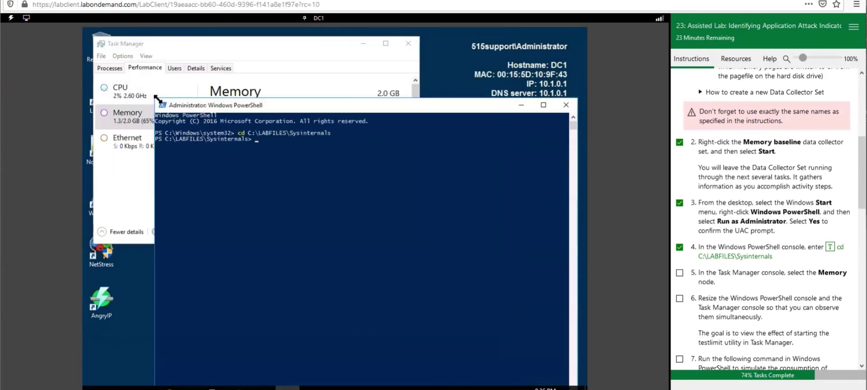
drag(158, 98, 160, 170)
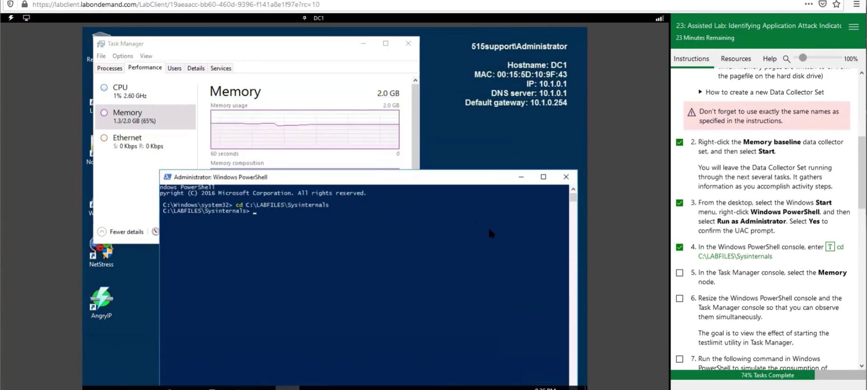
scroll(718, 253, down, 3)
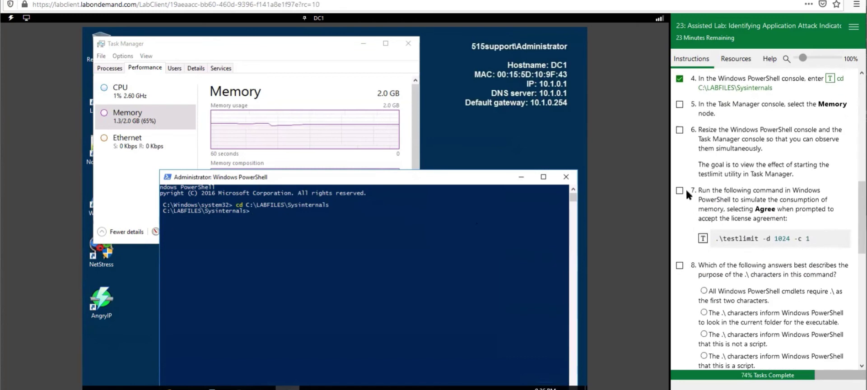
Run .\testlimit -d 1024 -c 1 in PowerShell and accept the Testlimit license agreement.
click(704, 238)
click(383, 234)
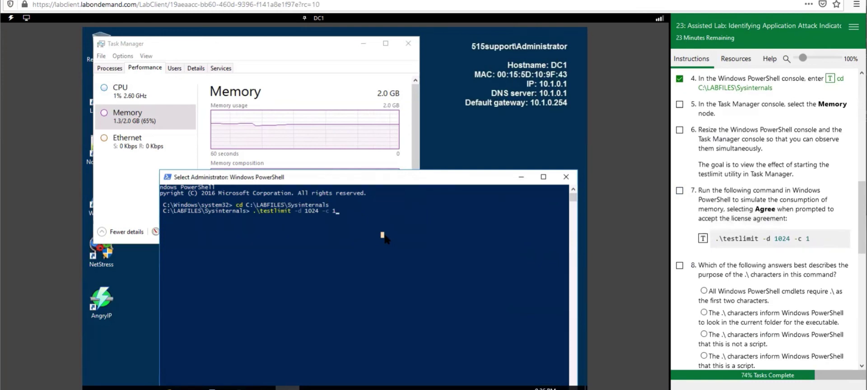
key(Escape)
key(Return)
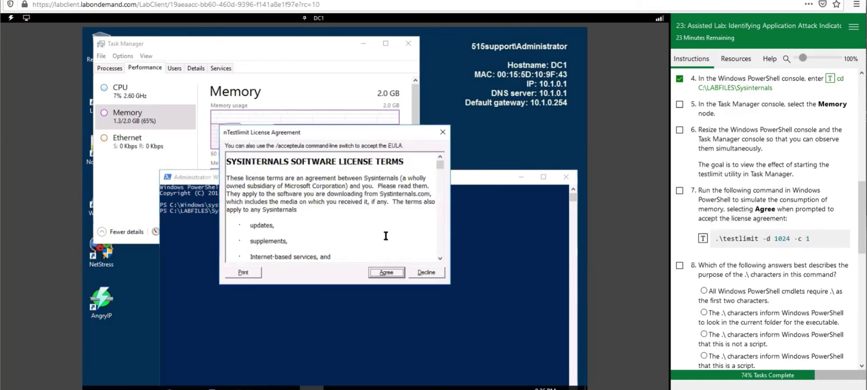
click(390, 271)
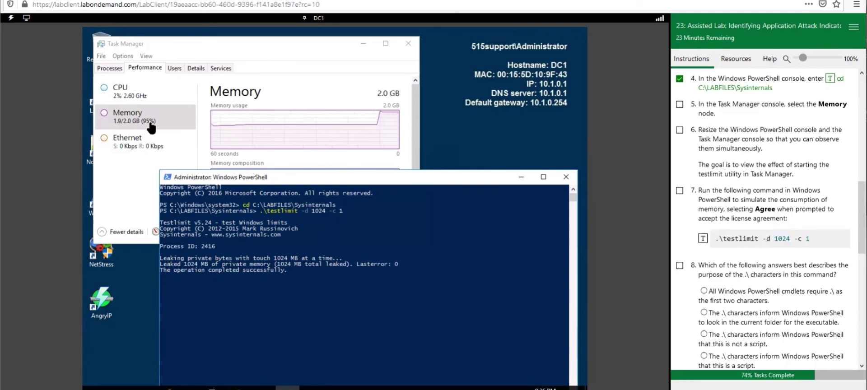
Mark lab tasks 5 through 8 complete and answer question 8: .\ makes PowerShell look in the current folder for the executable.
click(678, 264)
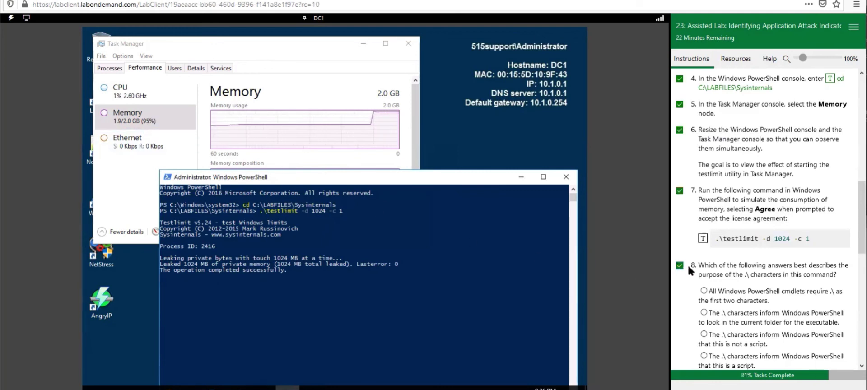
scroll(694, 269, down, 2)
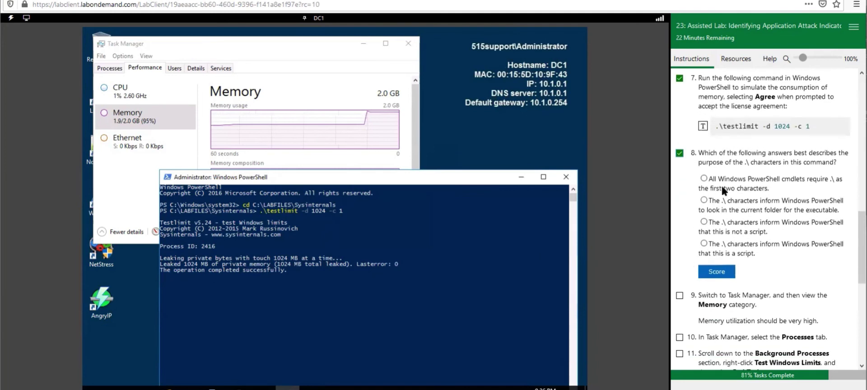
double_click(744, 163)
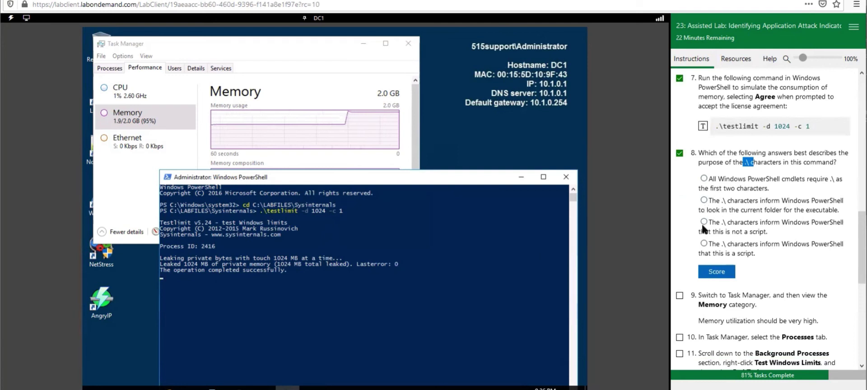
click(724, 244)
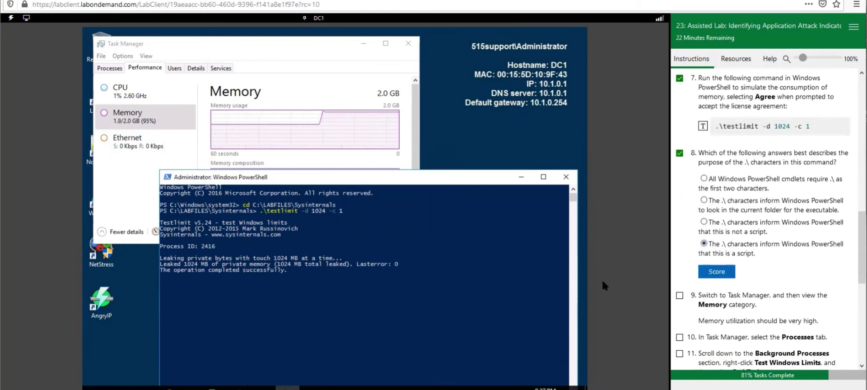
click(717, 272)
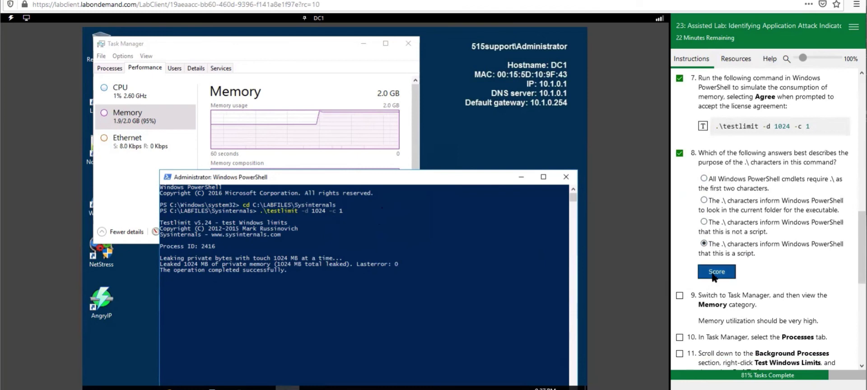
click(703, 200)
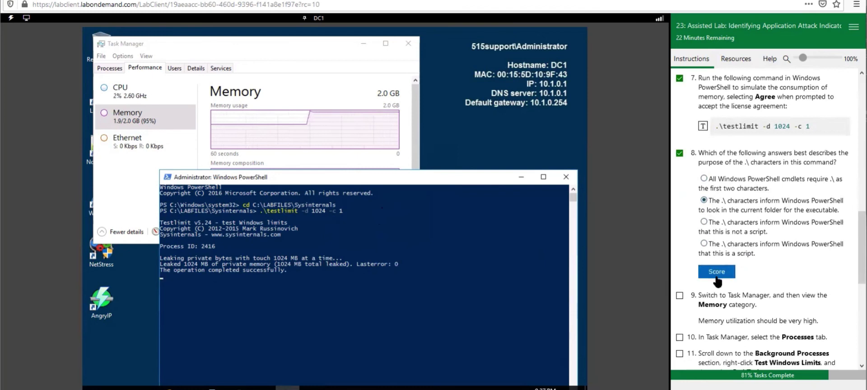
click(716, 271)
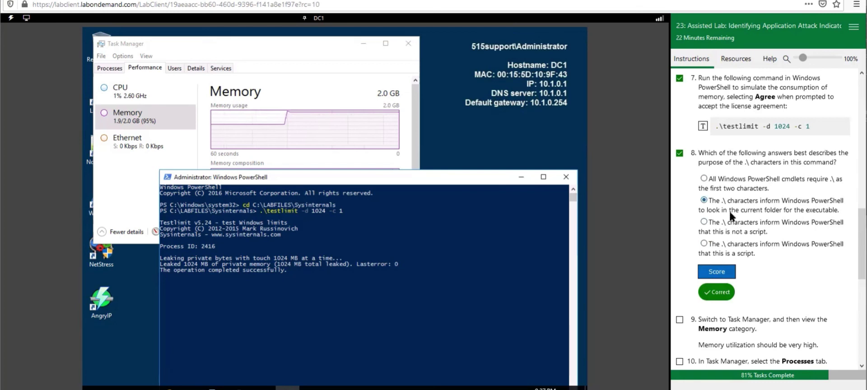
Mark lab task 9 complete and end the Test Windows Limits (32 bit) background process in Task Manager.
scroll(724, 223, down, 3)
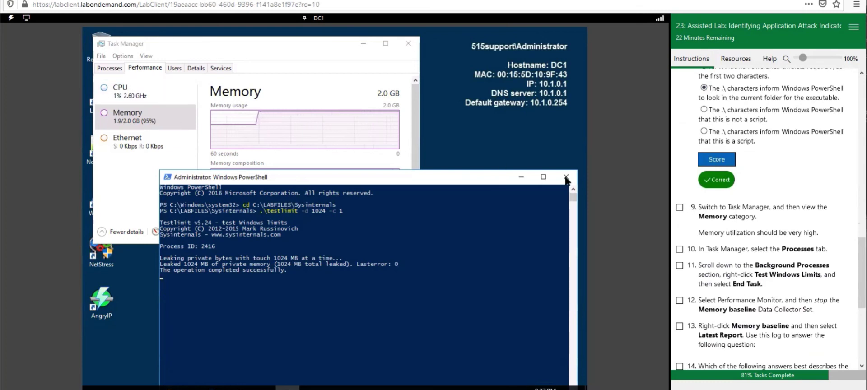
click(679, 207)
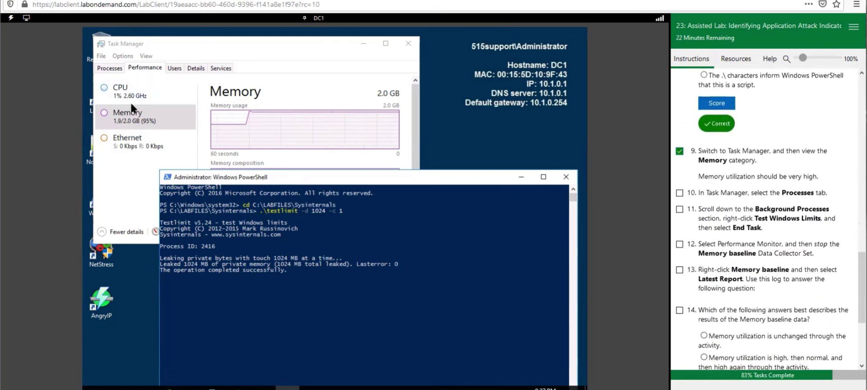
click(109, 68)
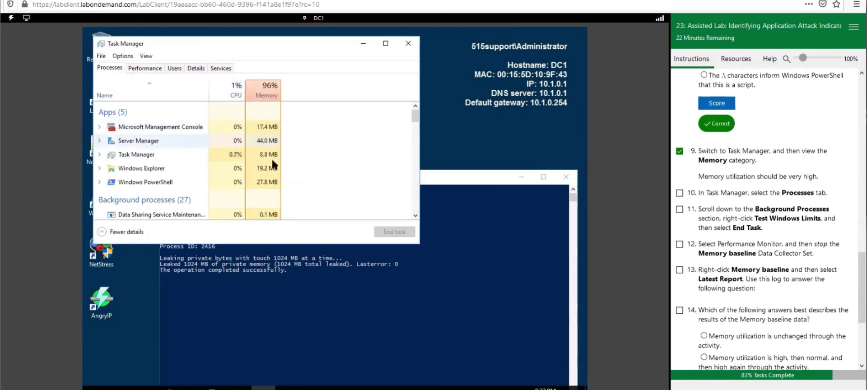
scroll(272, 173, down, 1)
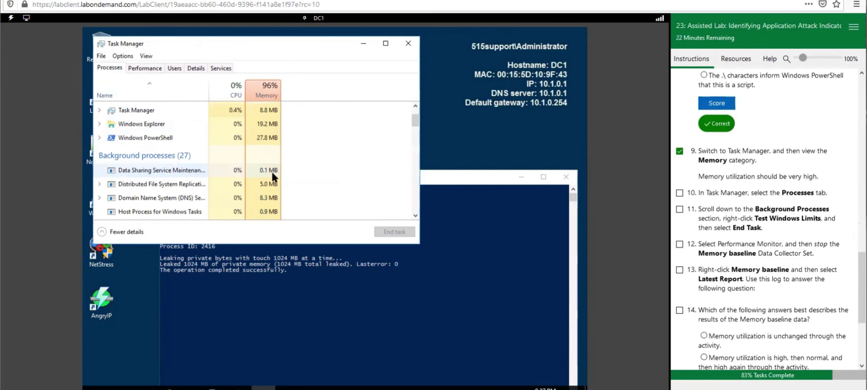
scroll(273, 175, down, 5)
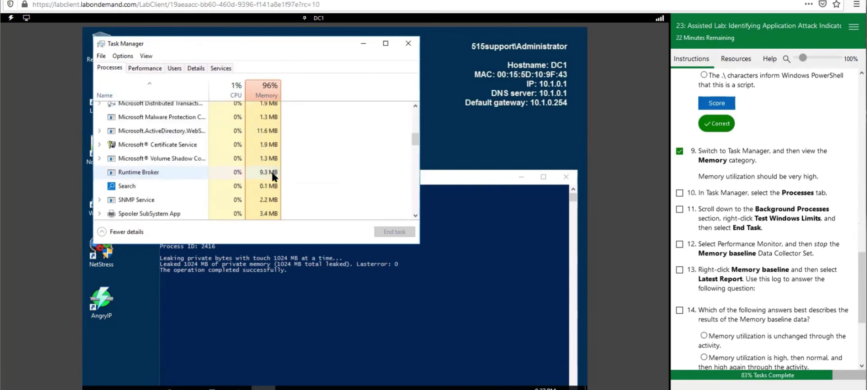
scroll(272, 173, down, 3)
scroll(273, 171, up, 2)
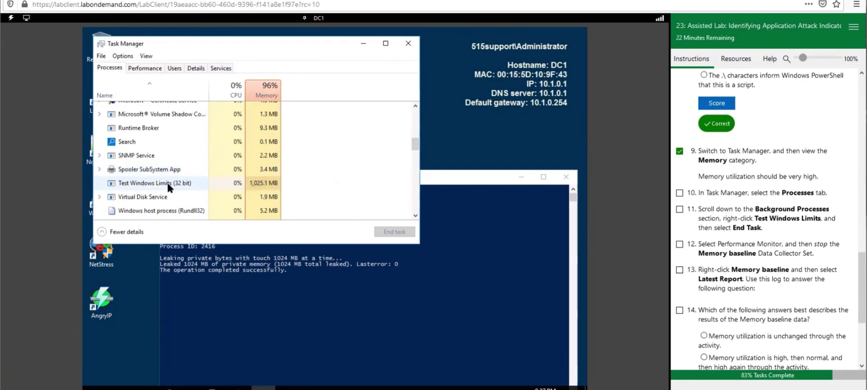
right_click(153, 183)
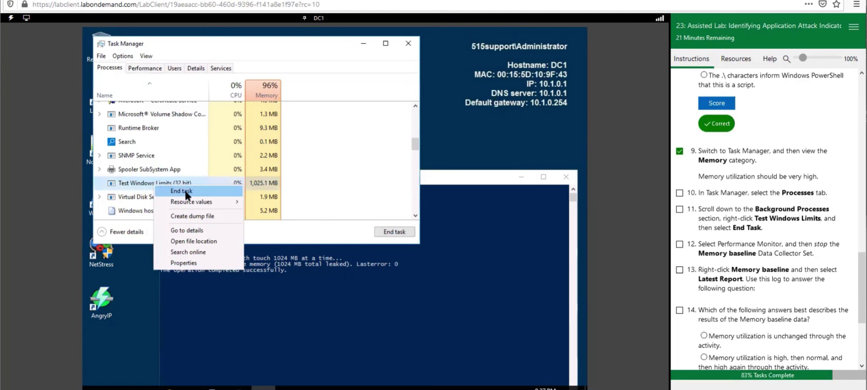
click(186, 192)
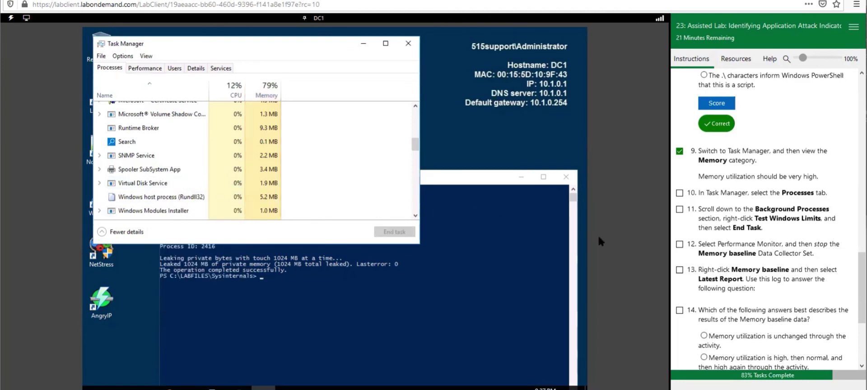
scroll(334, 174, up, 10)
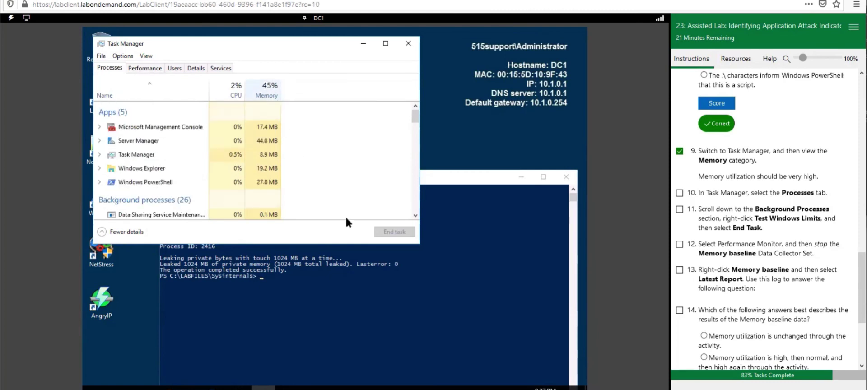
Mark lab tasks 10 through 13 complete and stop the Memory baseline data collector set in Performance Monitor.
click(679, 269)
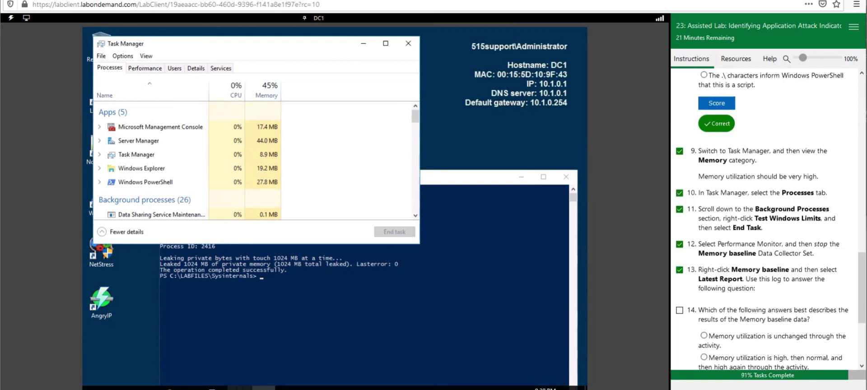
click(239, 388)
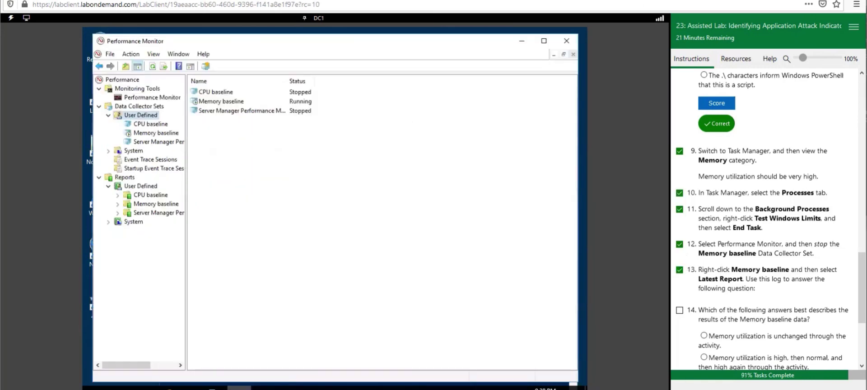
right_click(158, 134)
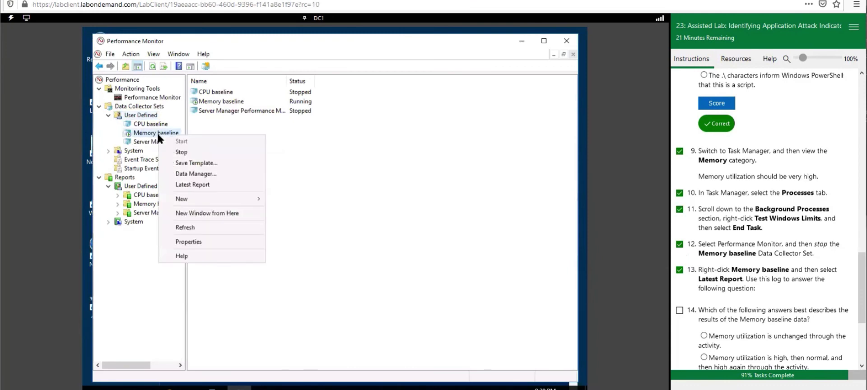
click(183, 151)
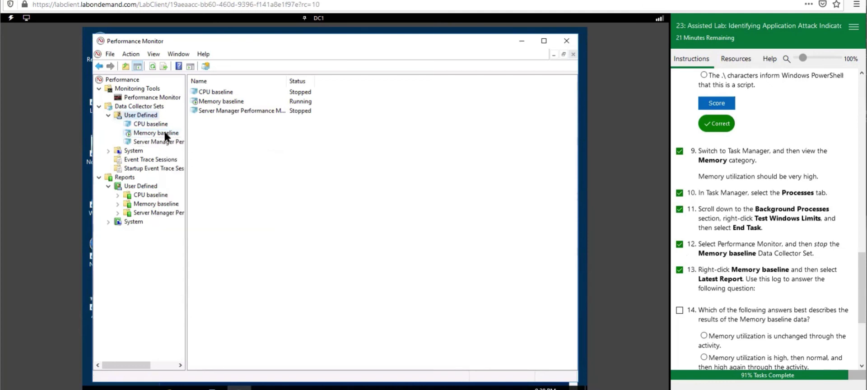
Open the latest Memory baseline report and answer question 14: memory utilization is normal, then high, and then normal again.
right_click(166, 134)
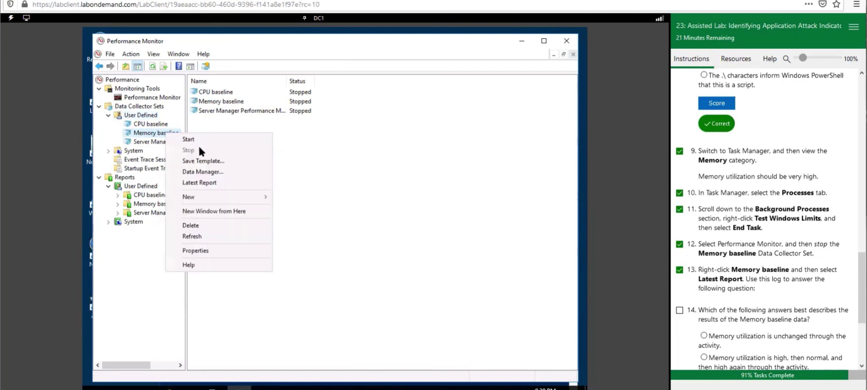
click(230, 183)
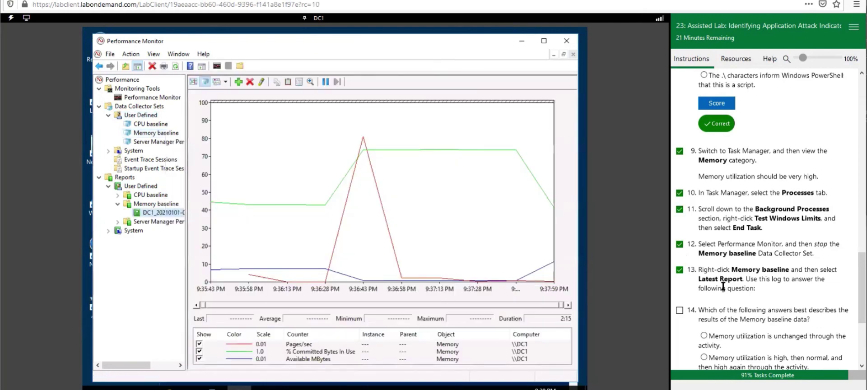
scroll(765, 298, down, 2)
scroll(765, 303, down, 2)
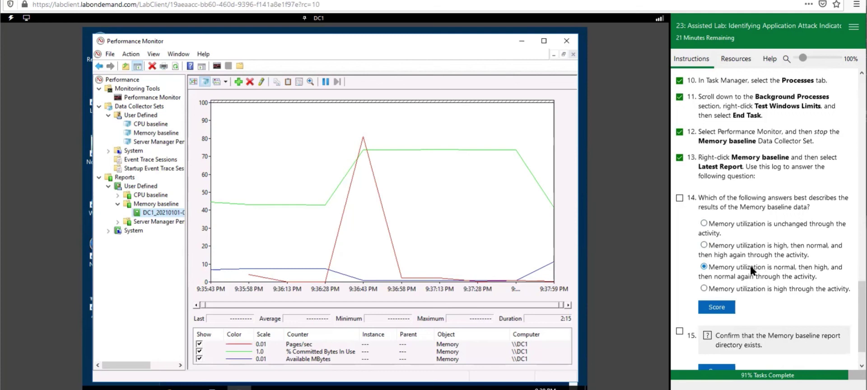
click(732, 309)
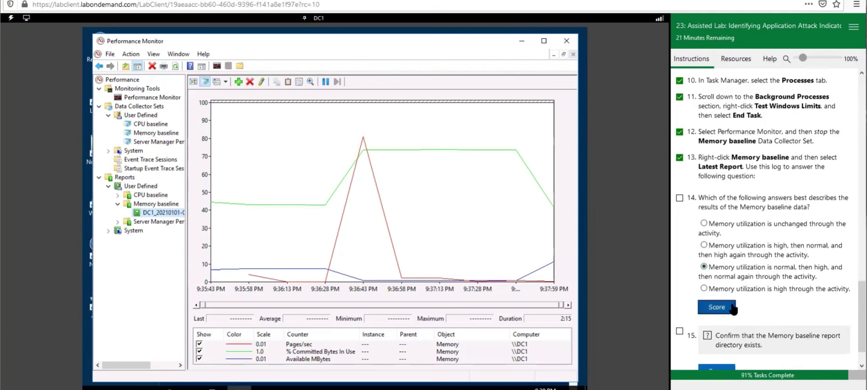
Score the check that the Memory baseline report directory exists and mark lab tasks 14 and 15 complete.
scroll(740, 289, down, 2)
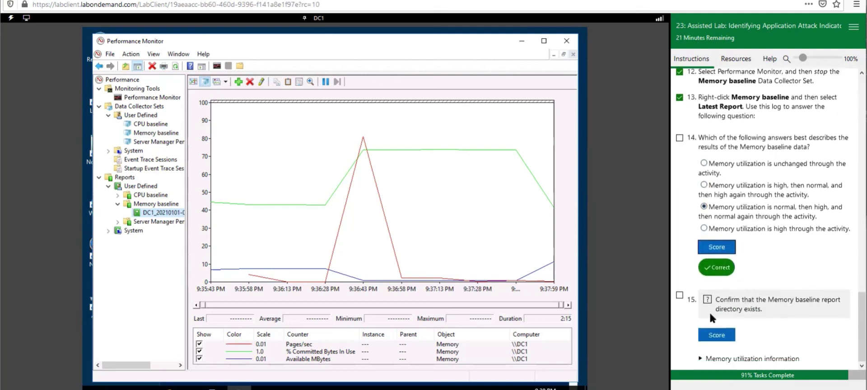
click(711, 334)
click(680, 295)
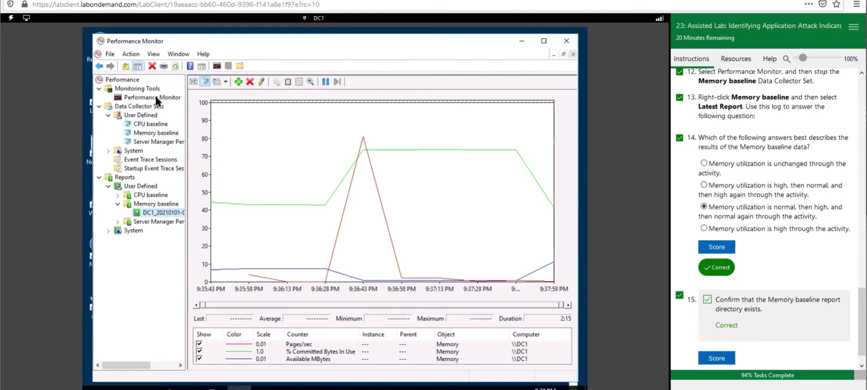
Shift the Performance Monitor window slightly on the DC1 desktop.
drag(231, 41, 248, 46)
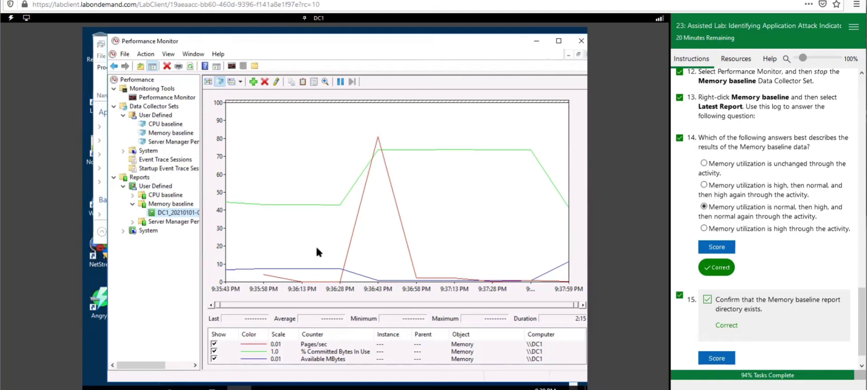